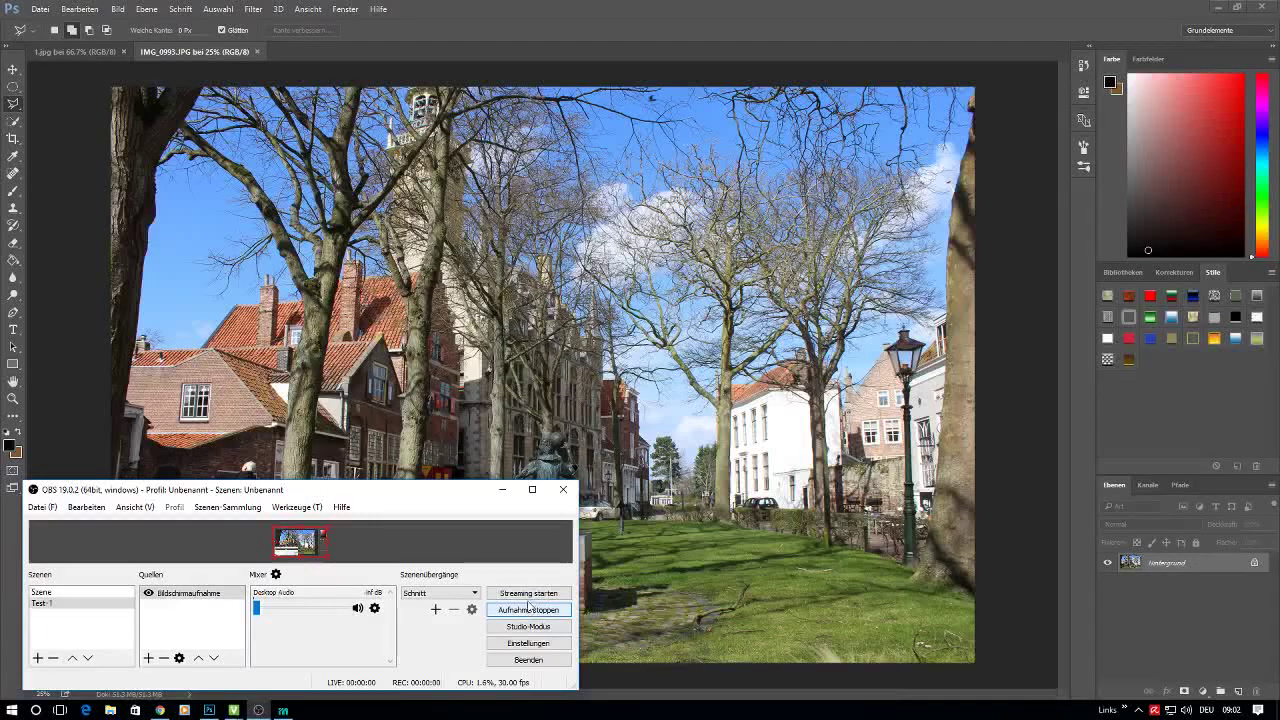
- Unlock the Hintergrund background into a regular layer named Ebene 0
click(503, 489)
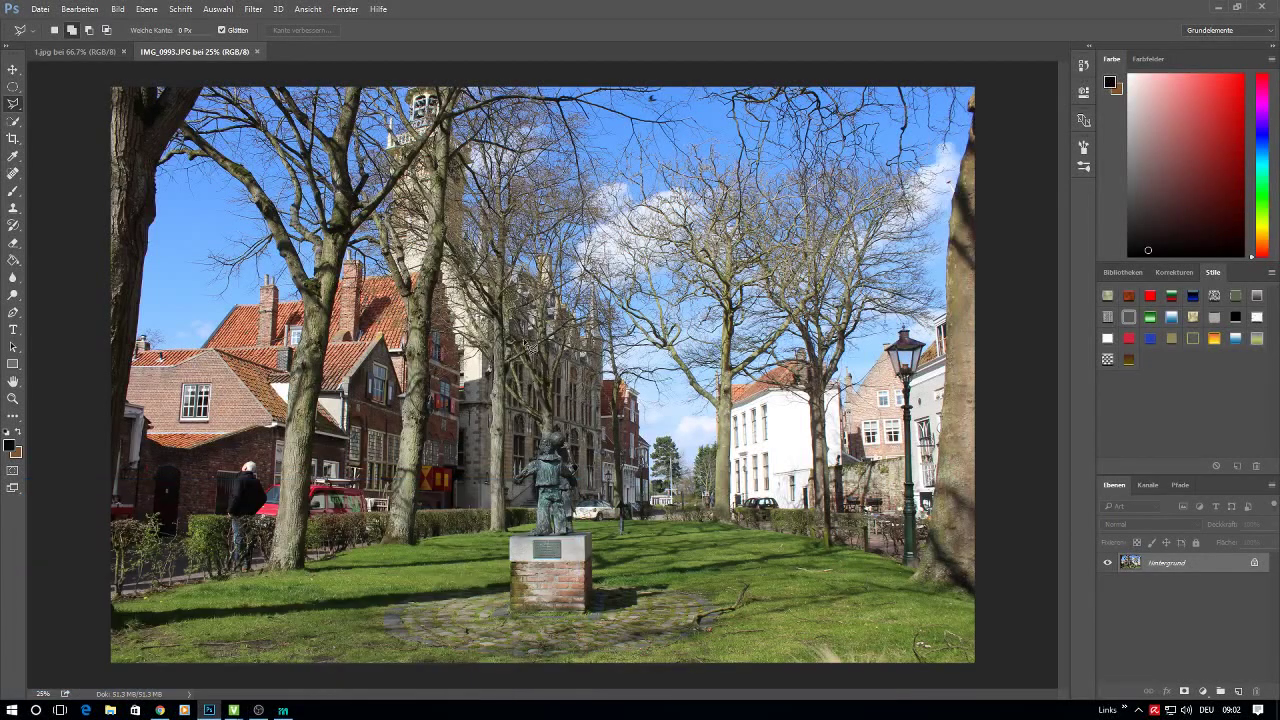
click(117, 12)
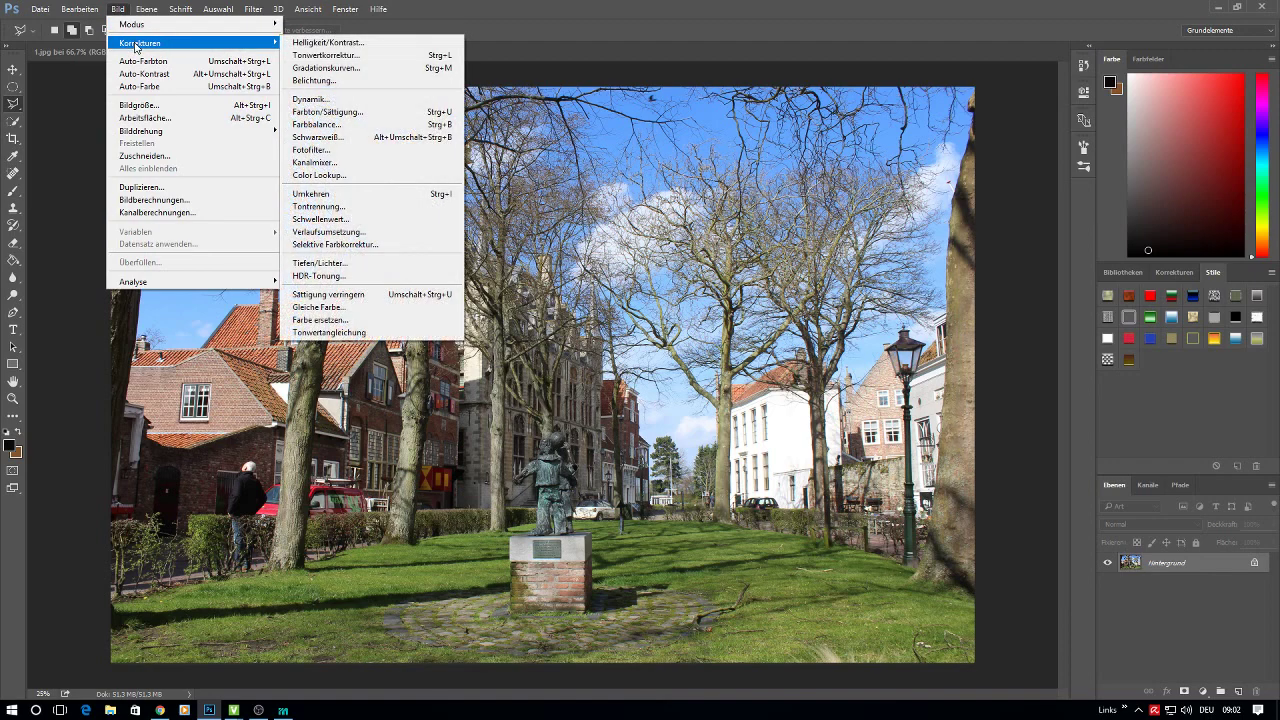
mouse_move(307, 9)
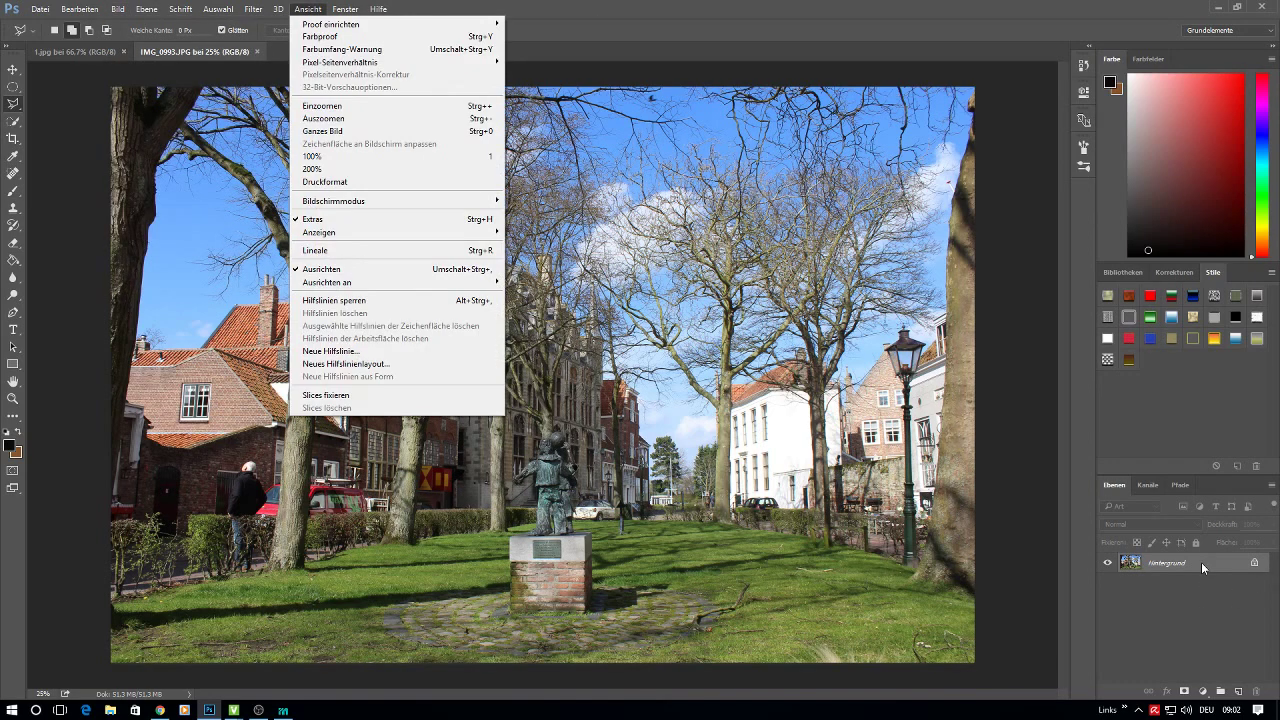
double_click(1201, 562)
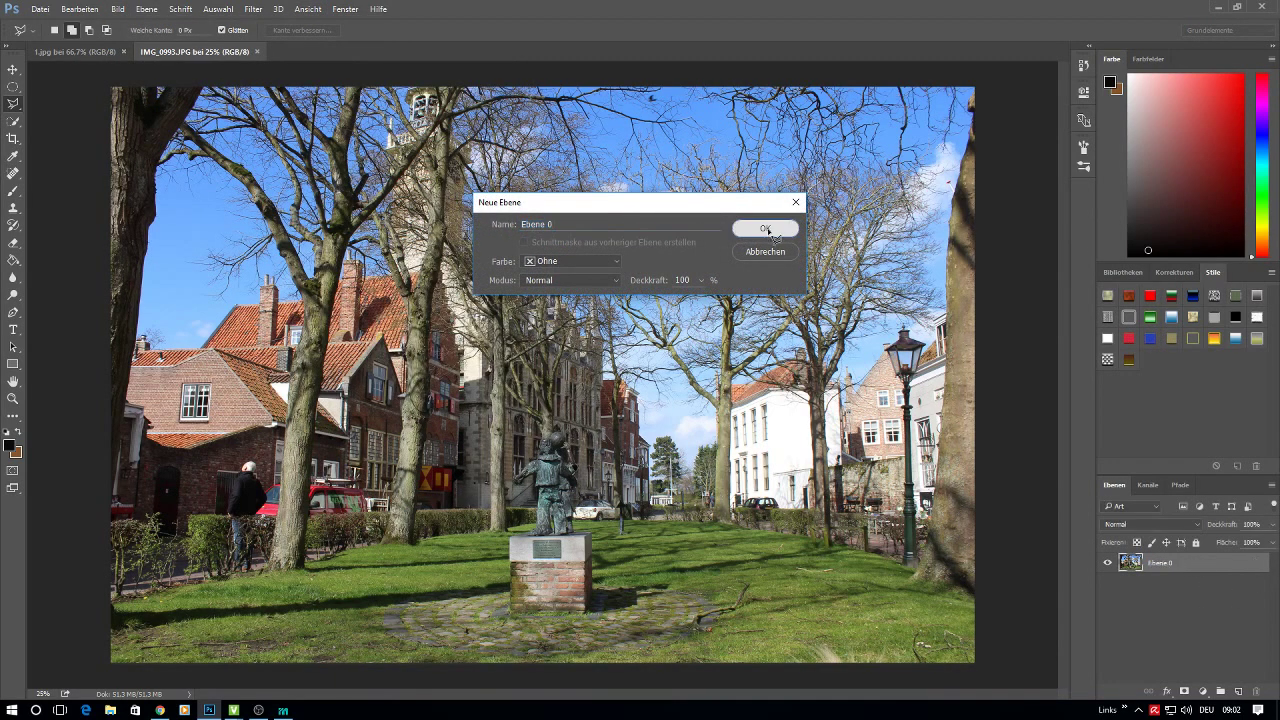
click(766, 228)
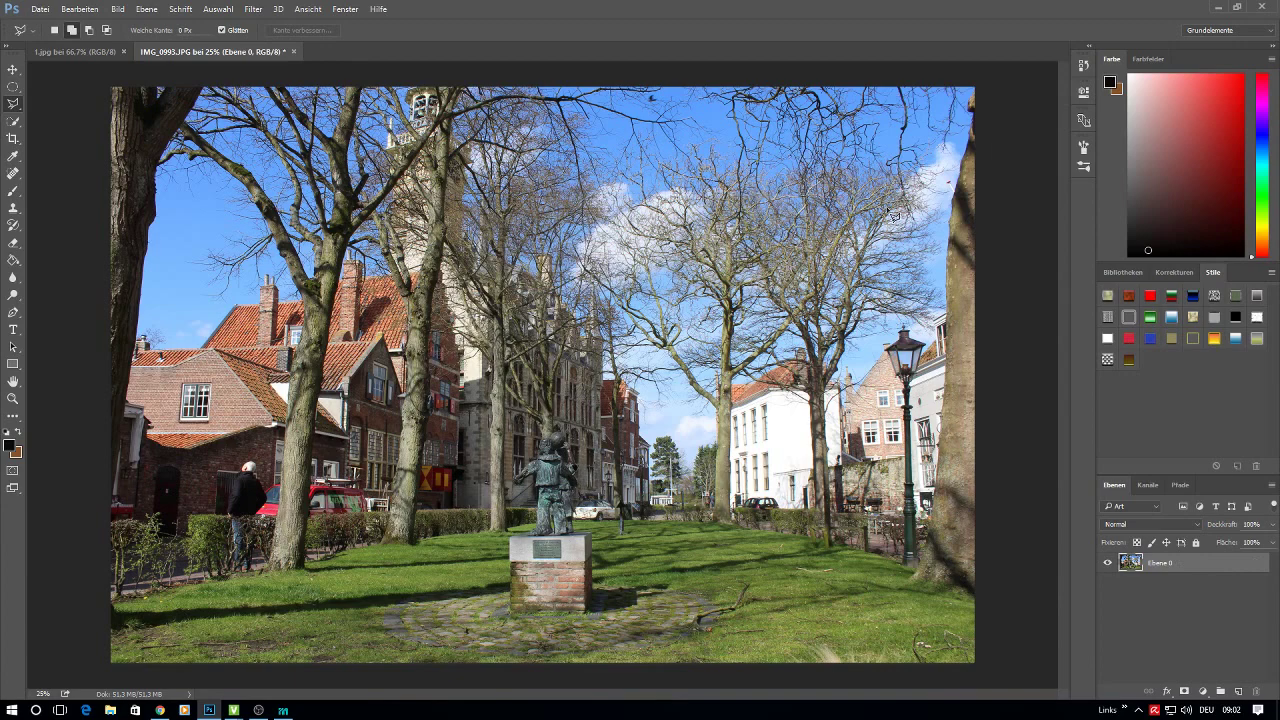
- Duplicate Ebene 0 to create Ebene 0 Kopie above it
right_click(1203, 563)
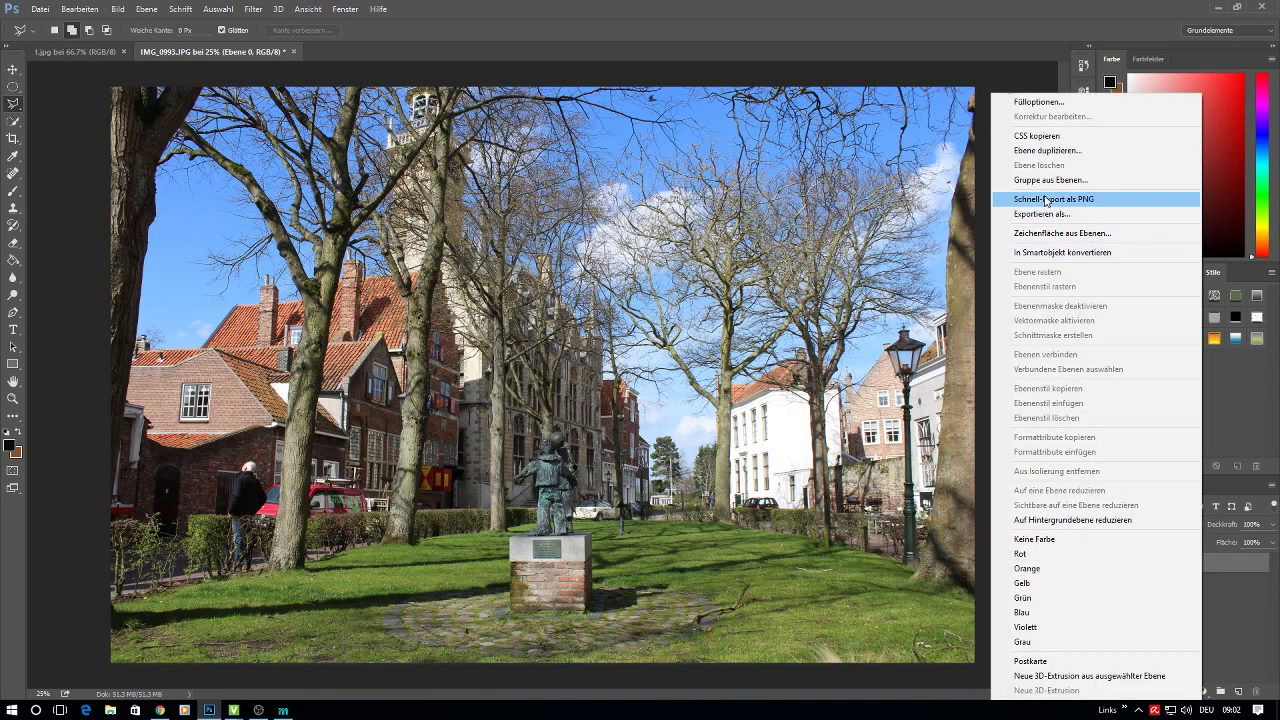
click(1049, 150)
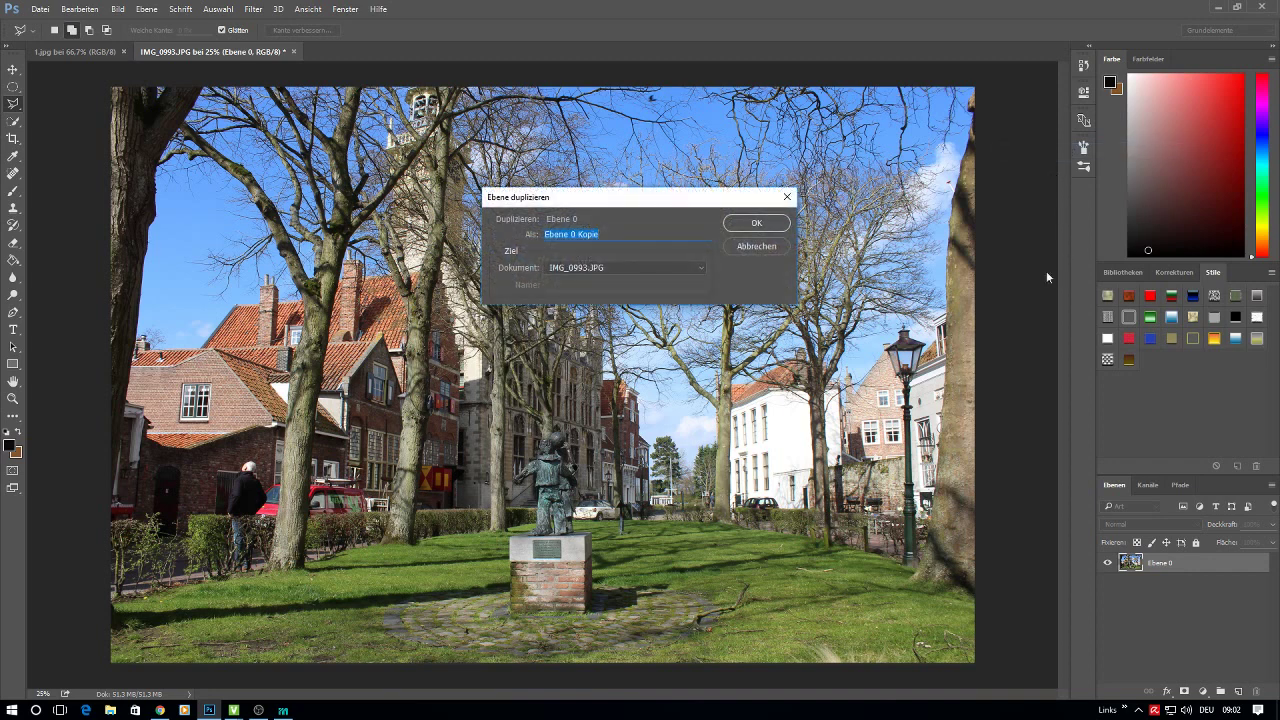
click(752, 222)
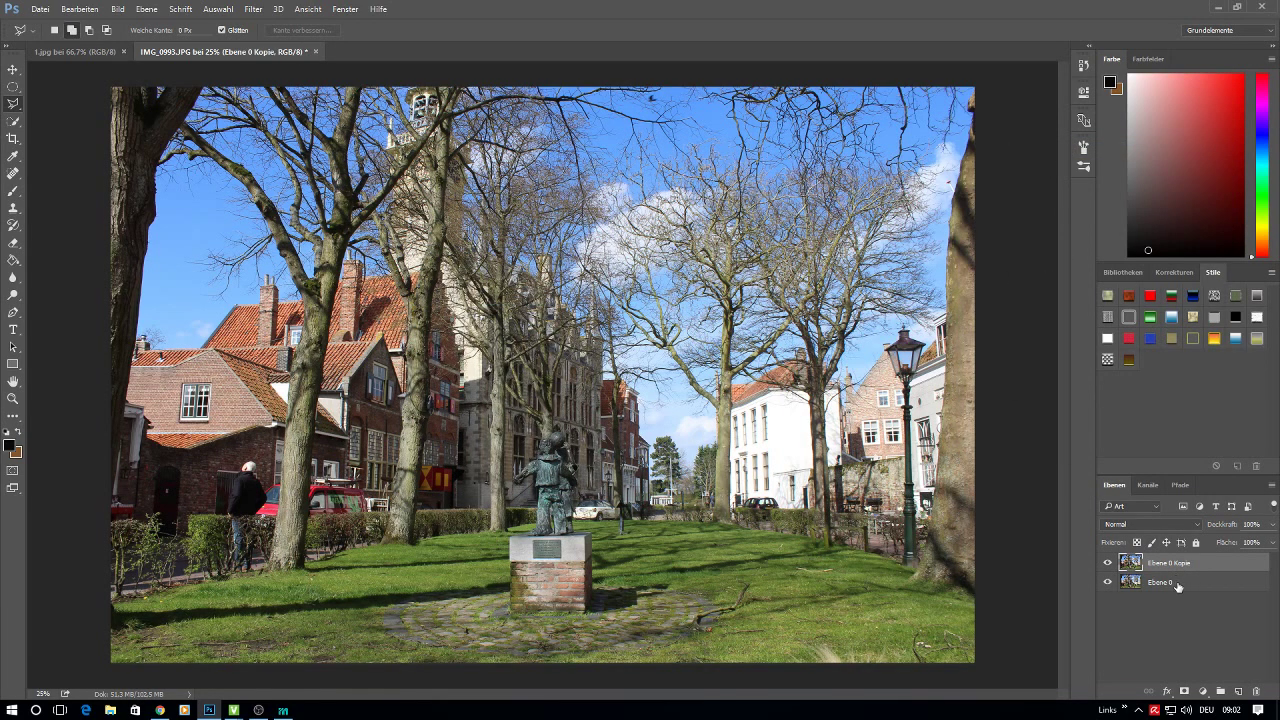
- Rename the bottom layer Ebene 0 to Ursprungsfoto
click(1178, 587)
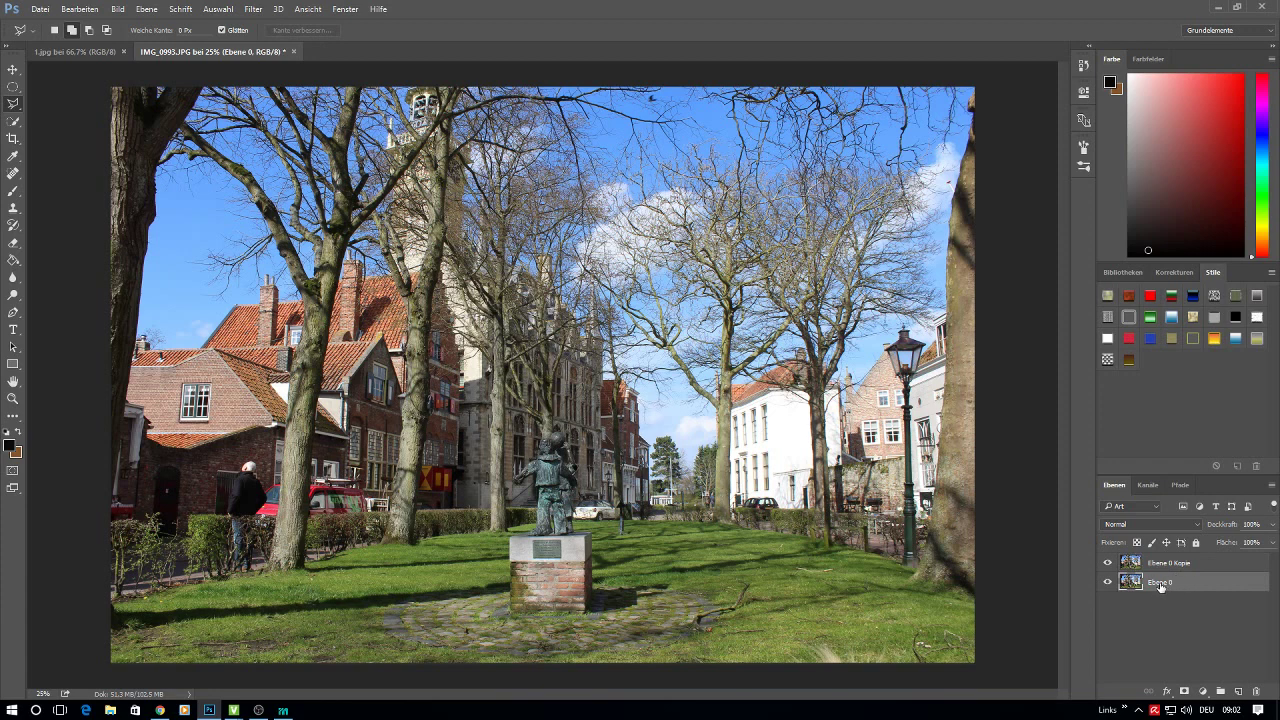
double_click(1160, 583)
text(Ursprungsfoto)
key(Return)
- Rename the top layer Ebene 0 Kopie to fertiges Foto
double_click(1168, 563)
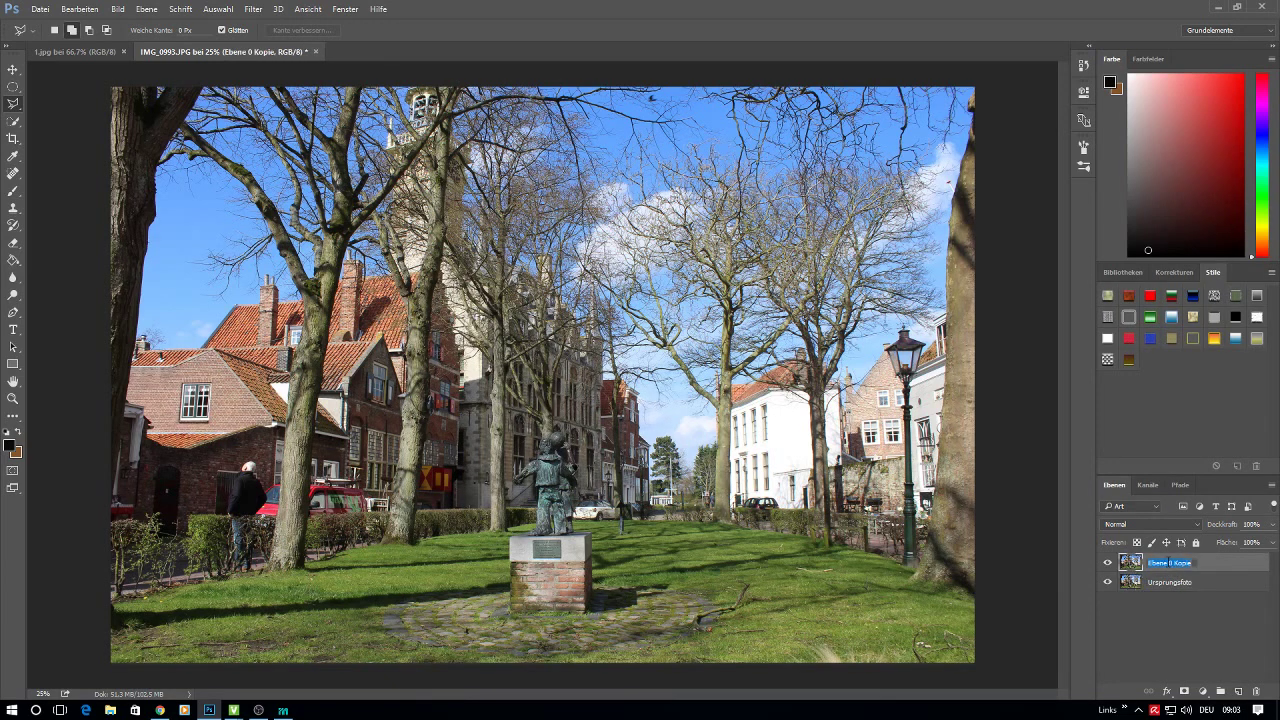
text(S)
key(Return)
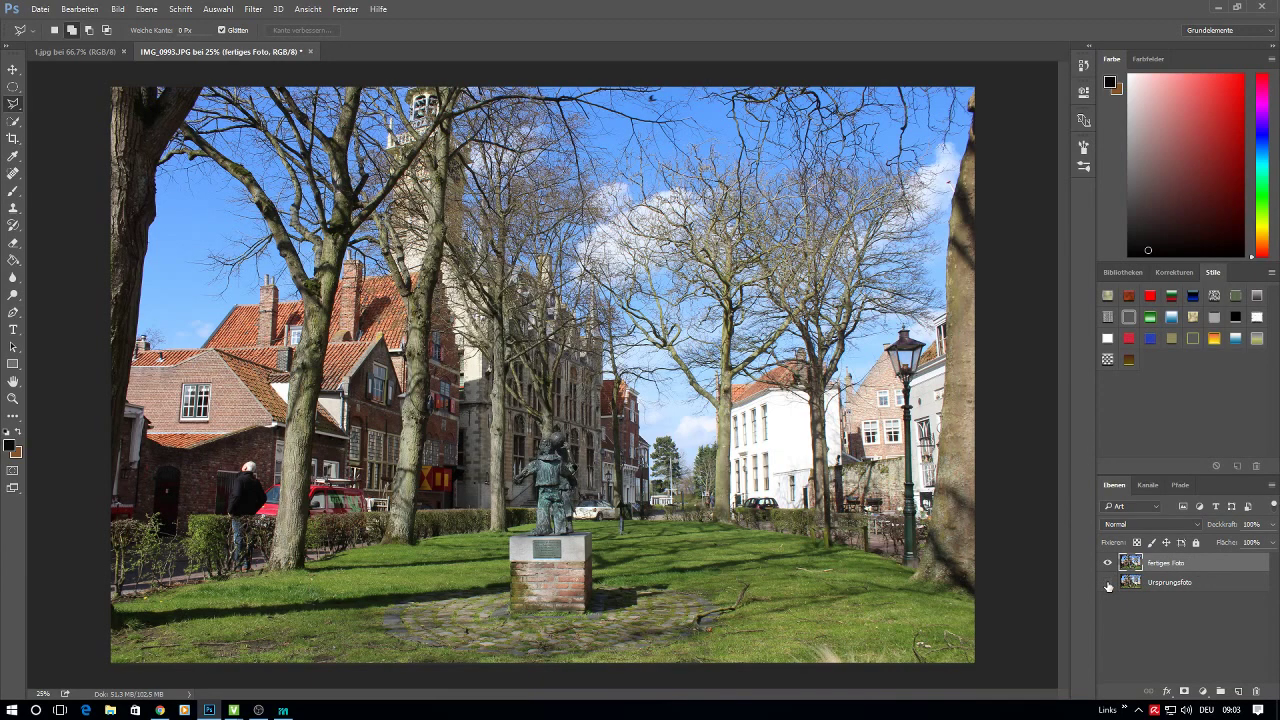
- Apply a Tonwertkorrektur to fertiges Foto with the black input raised to 7
click(118, 8)
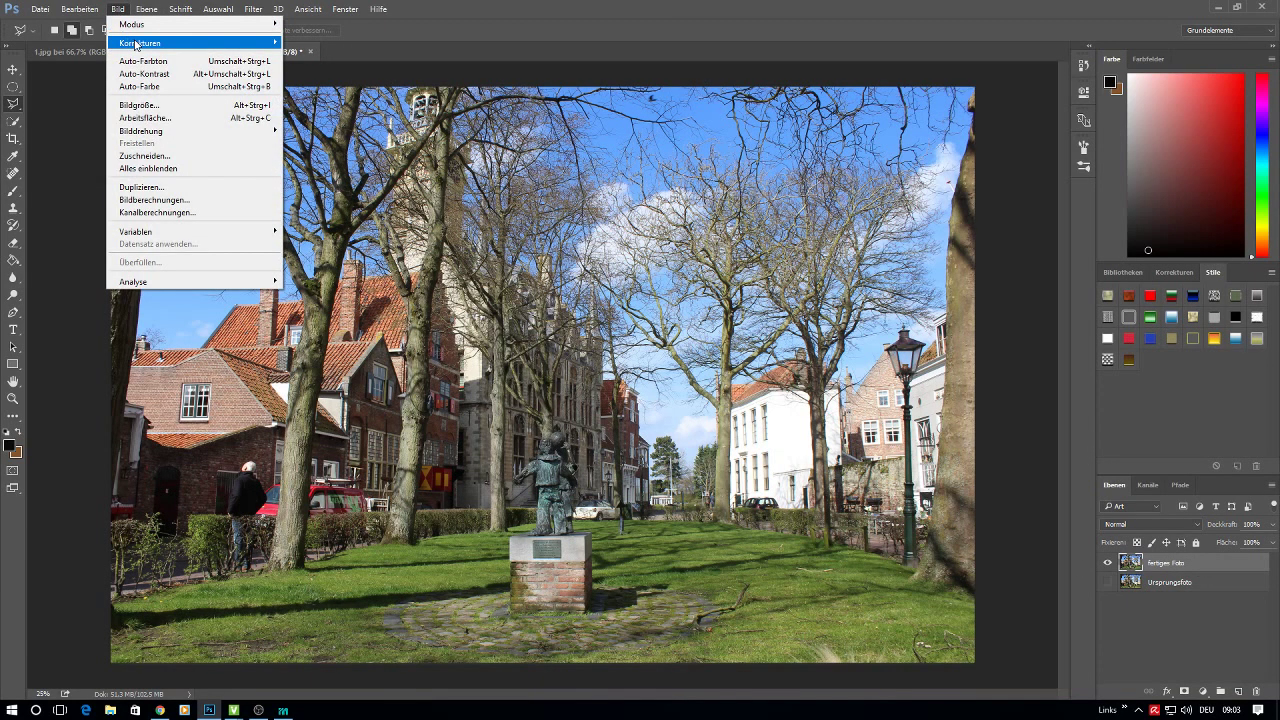
mouse_move(140, 43)
click(334, 55)
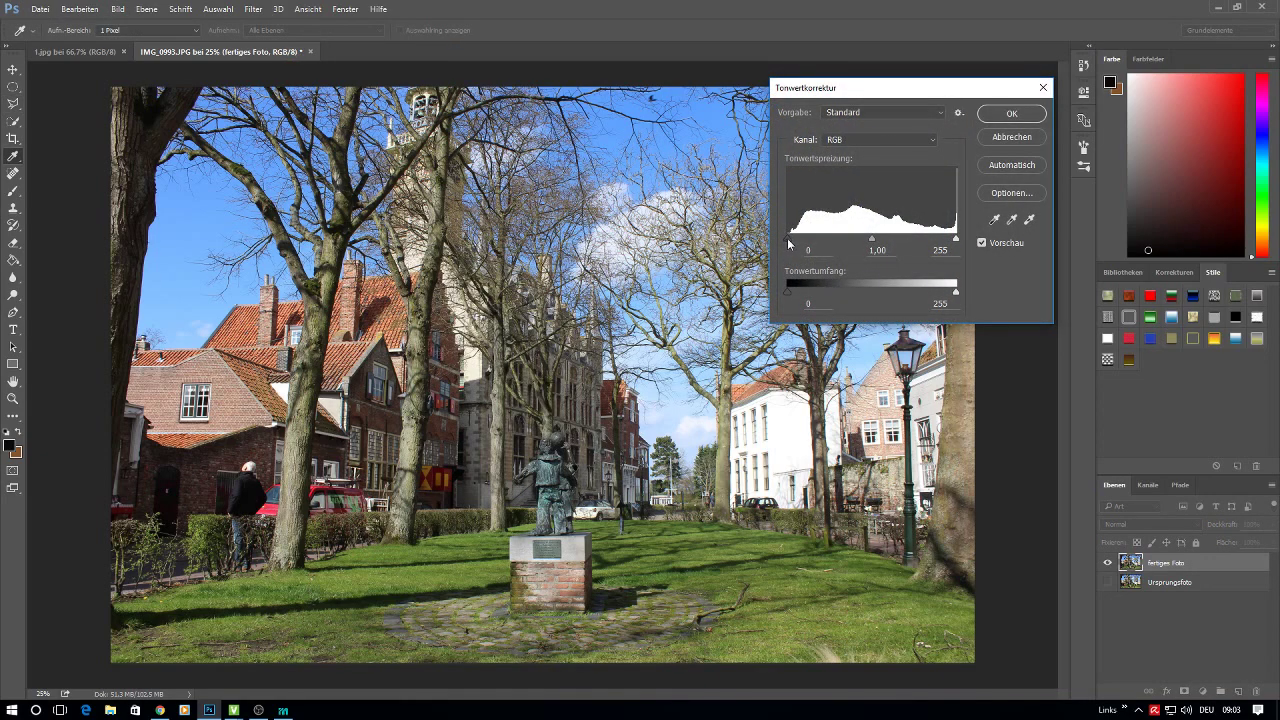
drag(789, 243, 793, 244)
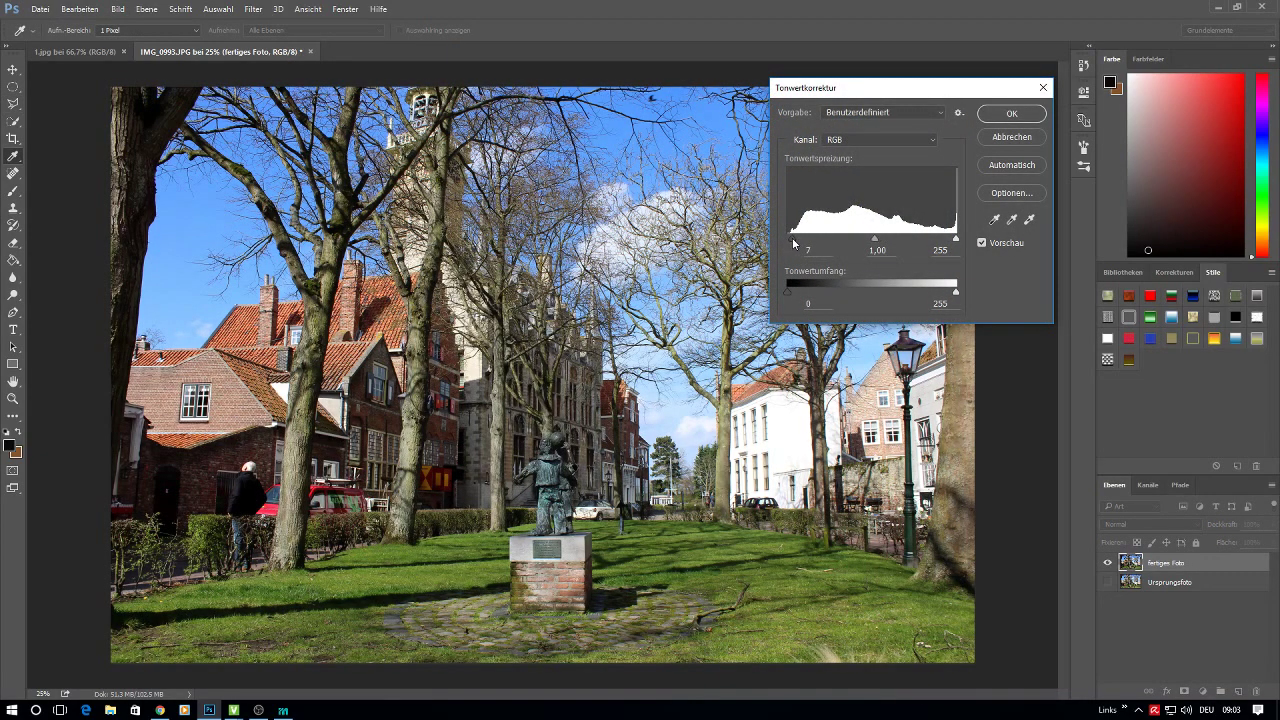
click(1010, 114)
click(118, 10)
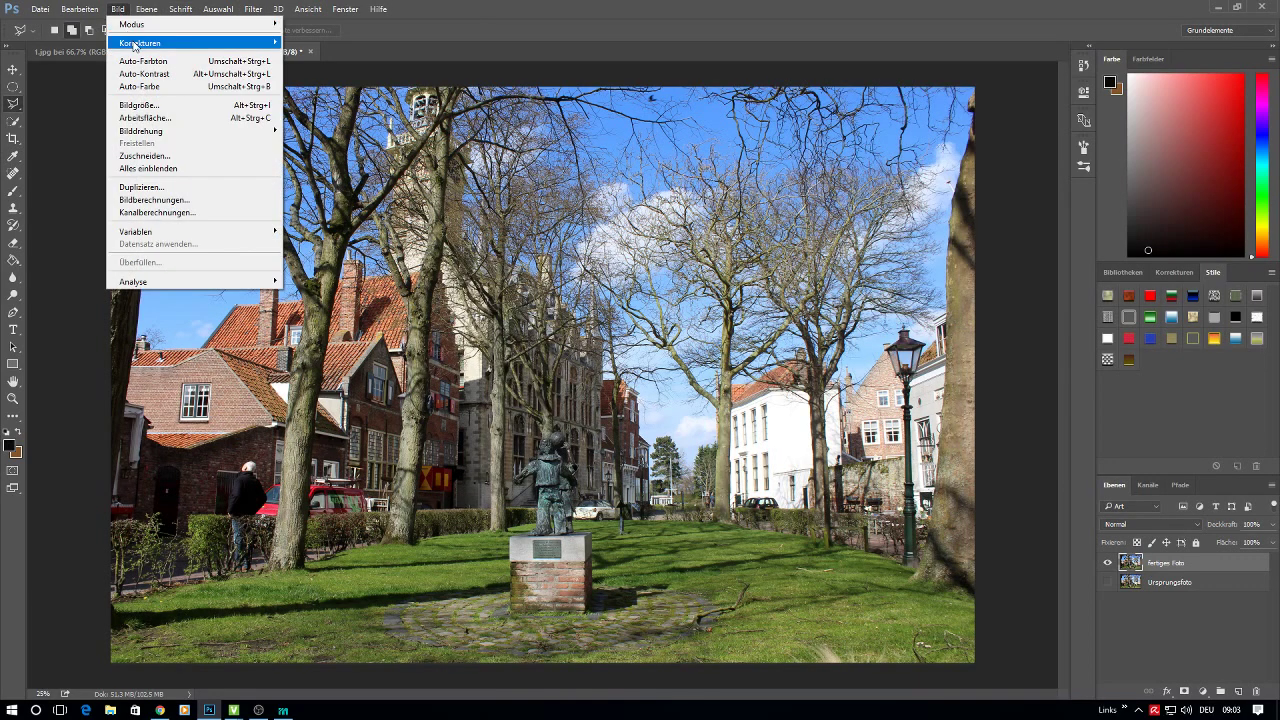
- Apply a Gradationskurven S-curve with points 87→80 and 198→176 to fertiges Foto
click(320, 67)
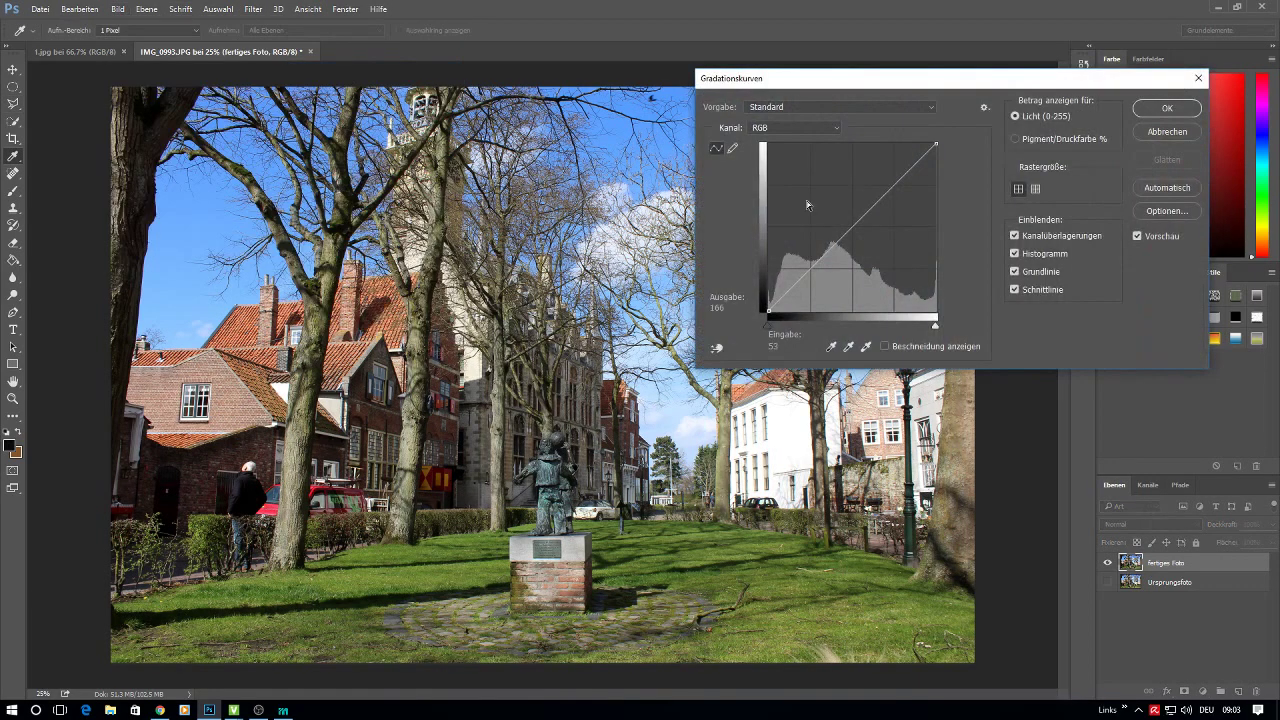
click(826, 258)
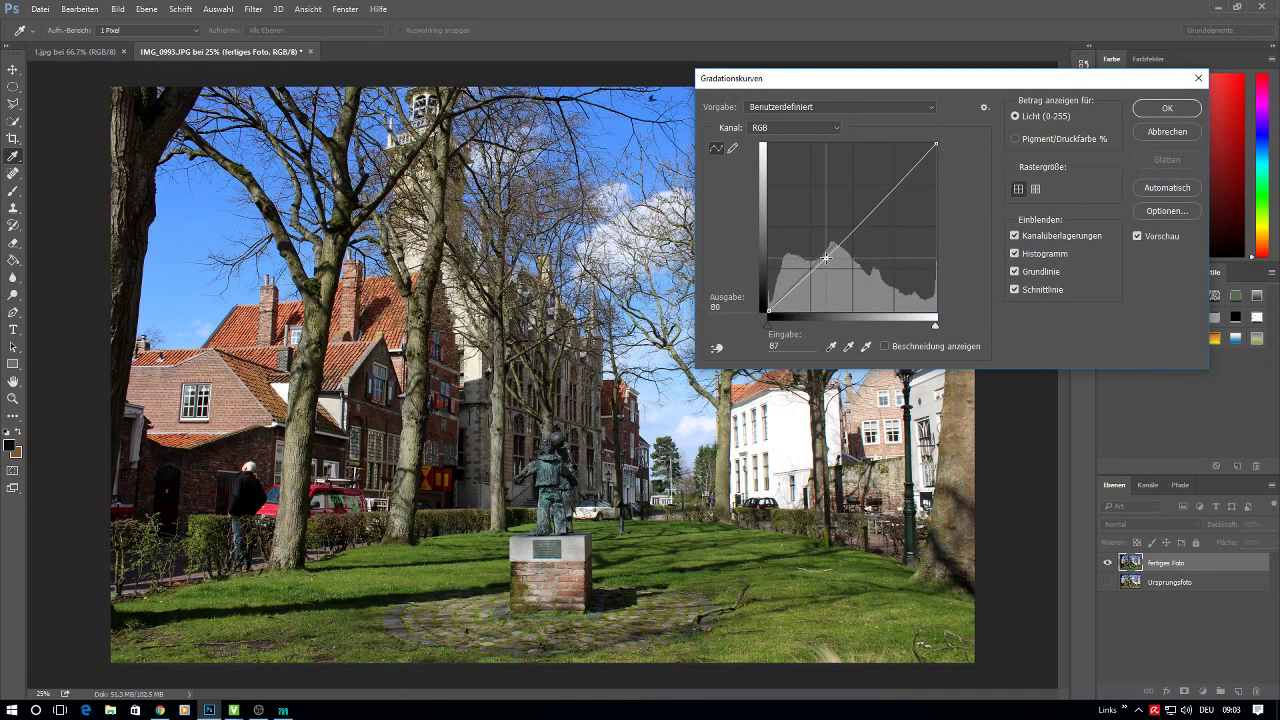
drag(879, 206, 878, 195)
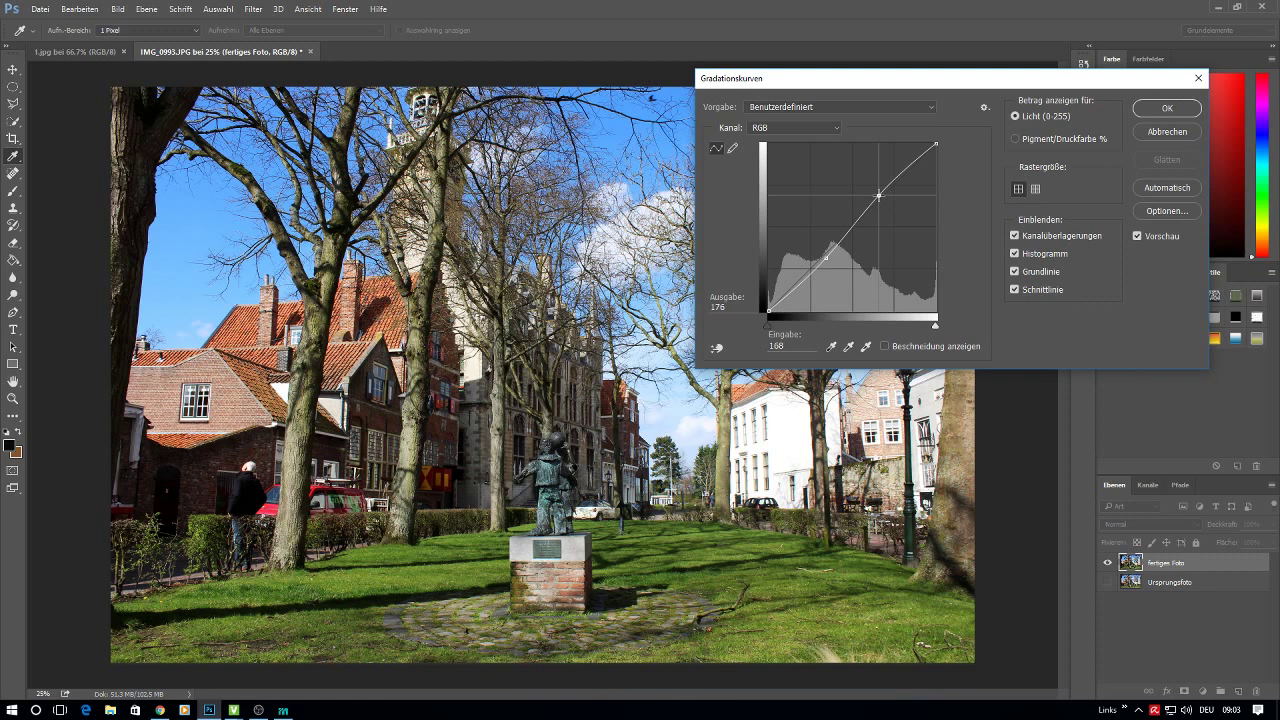
click(1163, 107)
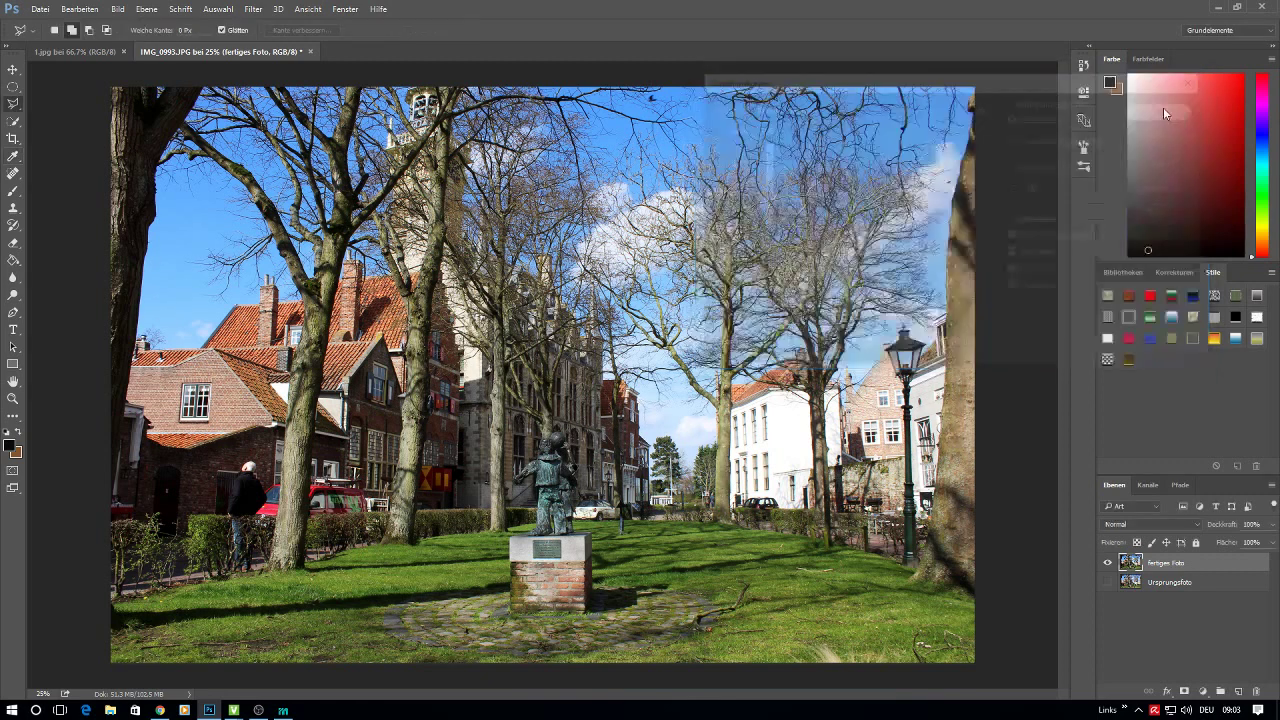
- In the Camera Raw Filter, draw and position a Radial Filter ellipse over the sky
click(255, 12)
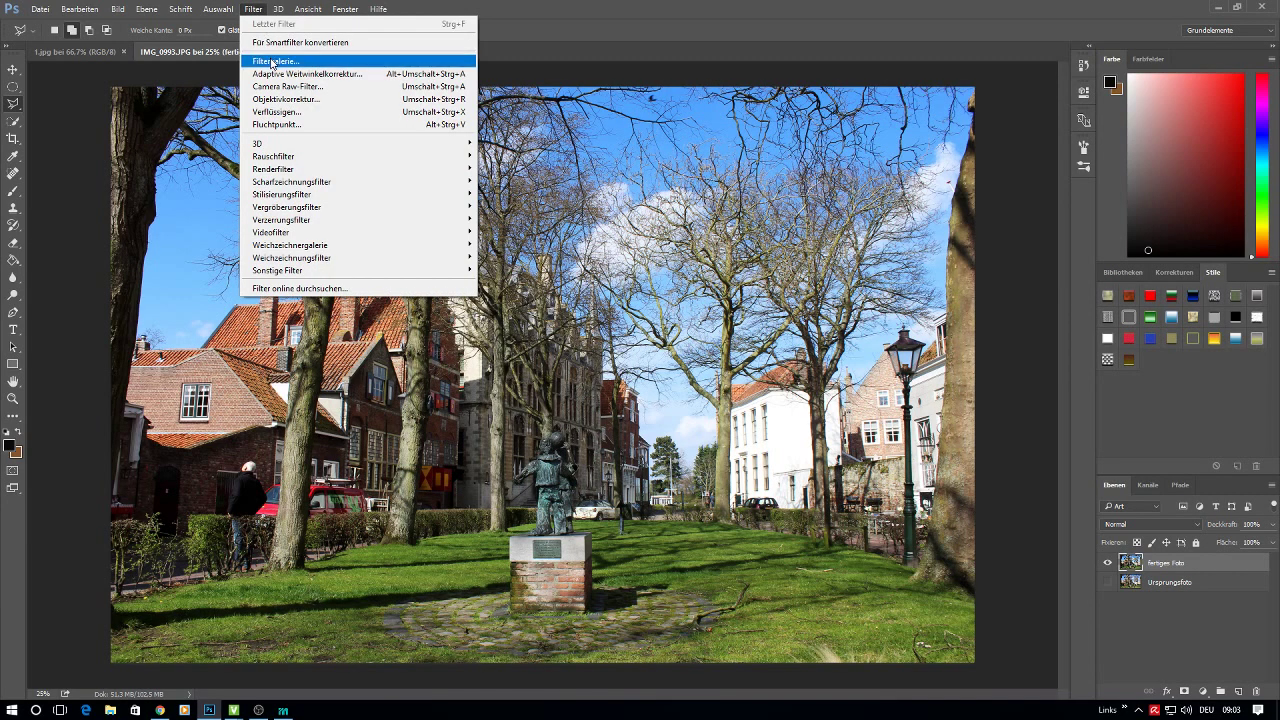
click(288, 87)
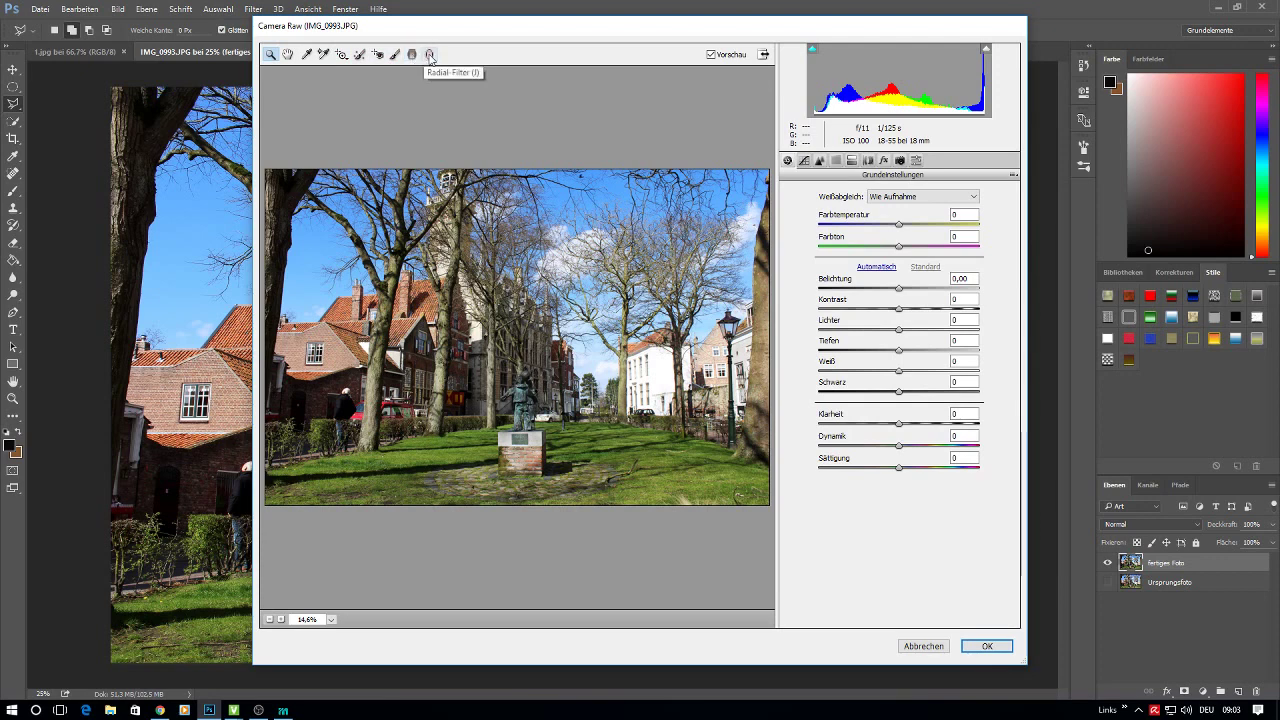
click(430, 54)
mouse_move(369, 147)
mouse_down()
mouse_move(735, 261)
mouse_move(663, 268)
mouse_up()
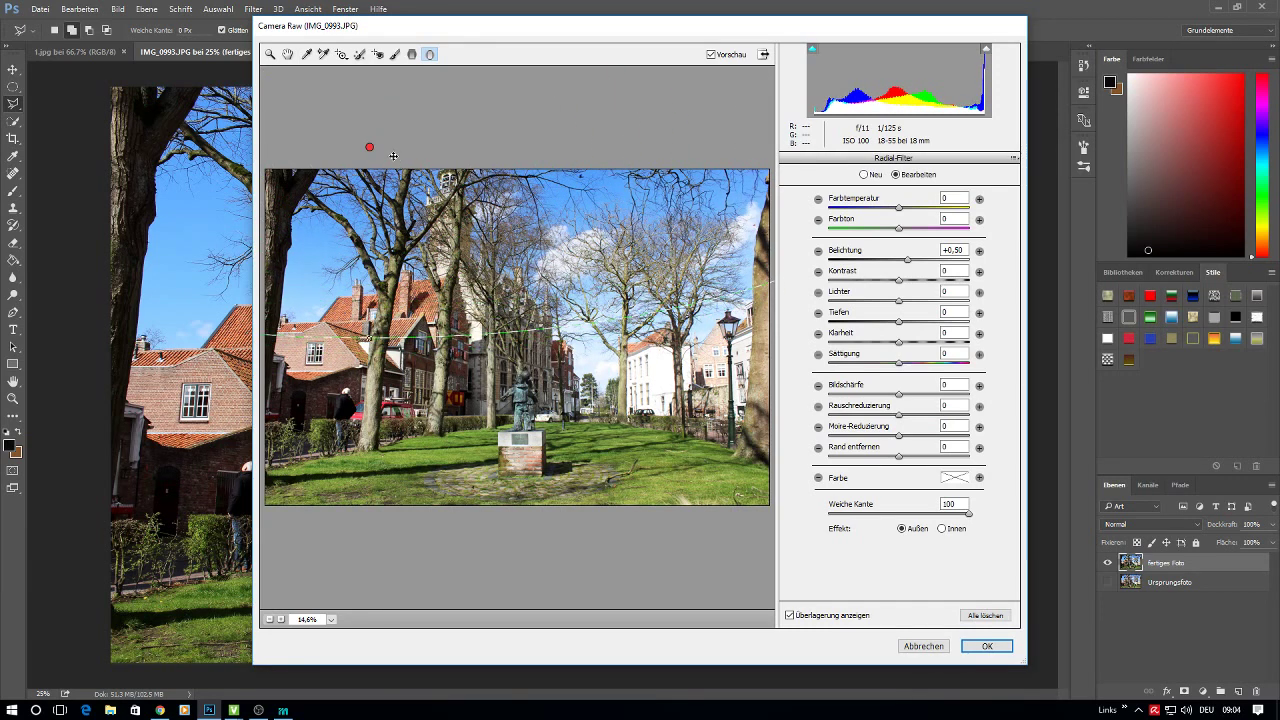
drag(362, 147, 504, 141)
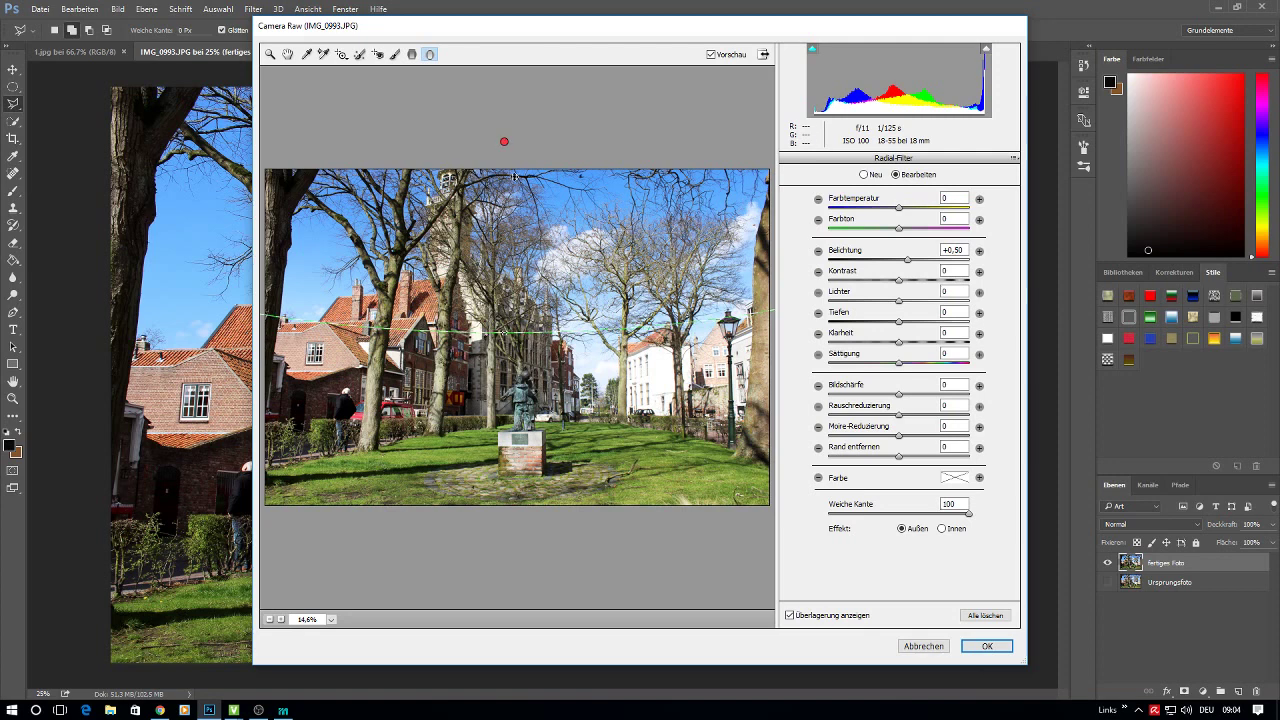
drag(504, 334, 504, 383)
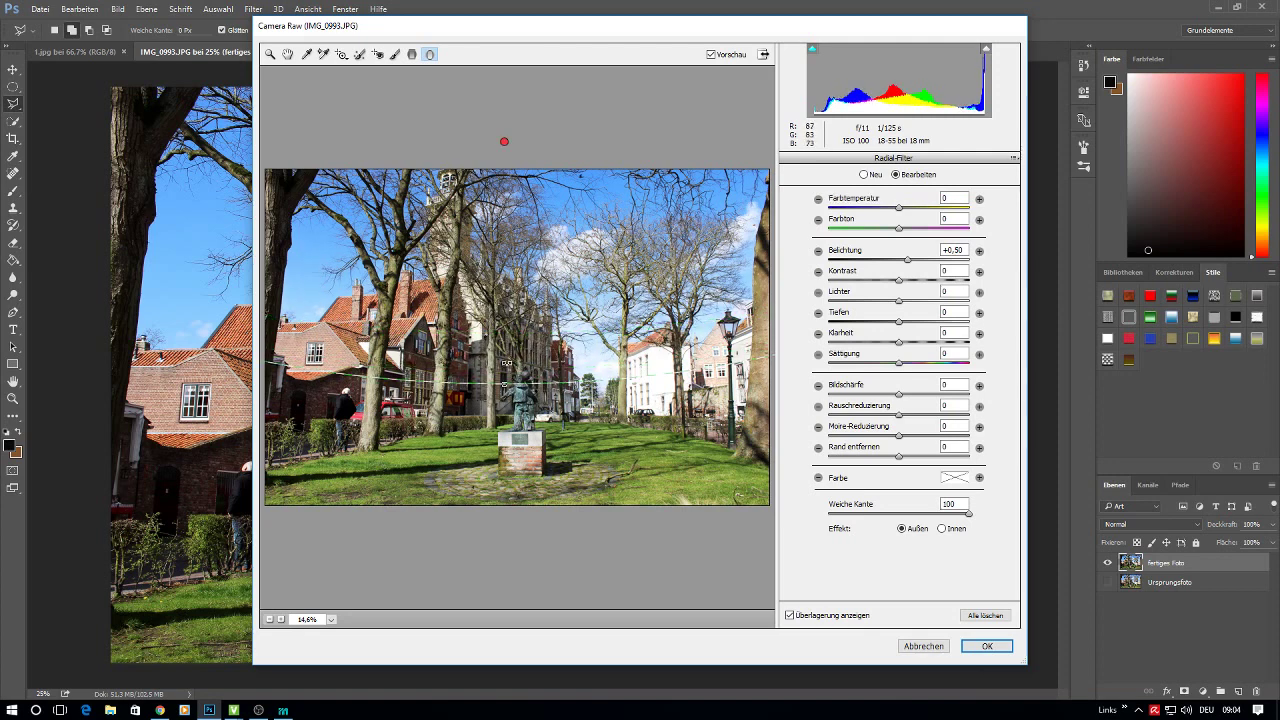
- Cool the sky with Farbtemperatur -65, Farbton +9 and Belichtung +0.50, nudging the ellipse up-right
mouse_move(900, 208)
mouse_down()
mouse_move(948, 208)
mouse_move(879, 208)
mouse_move(905, 230)
mouse_up()
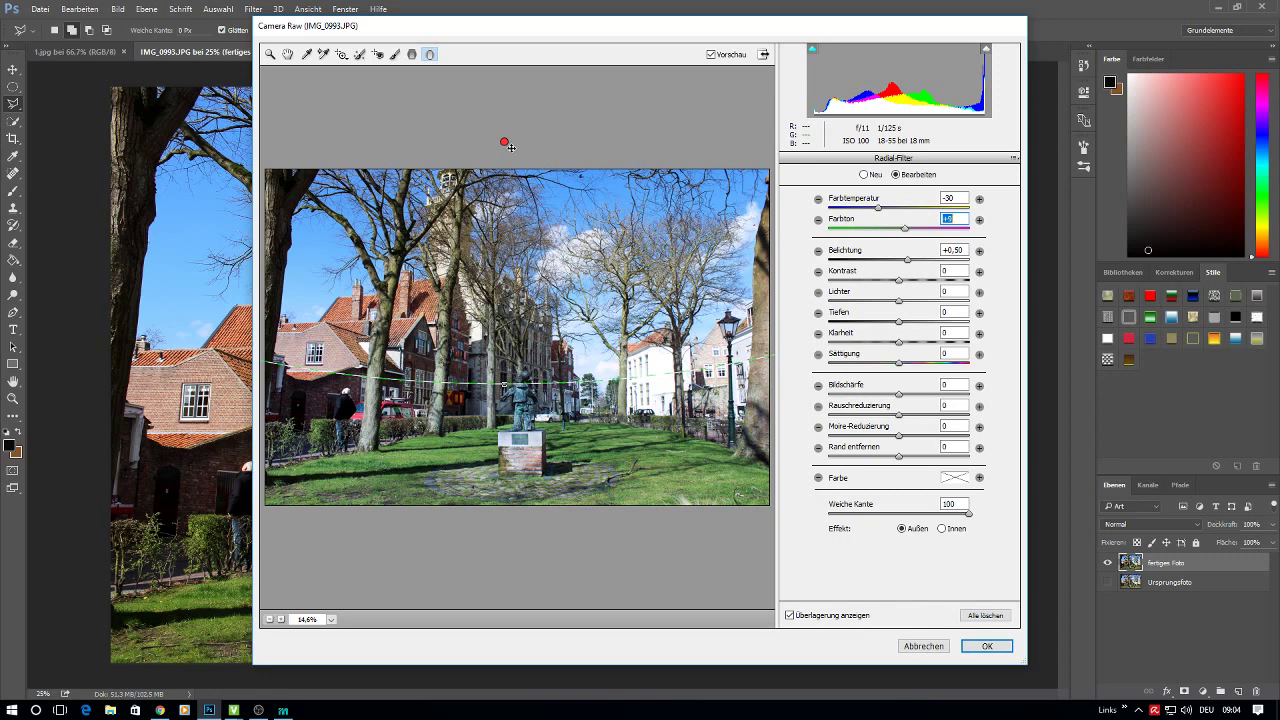
drag(505, 142, 529, 123)
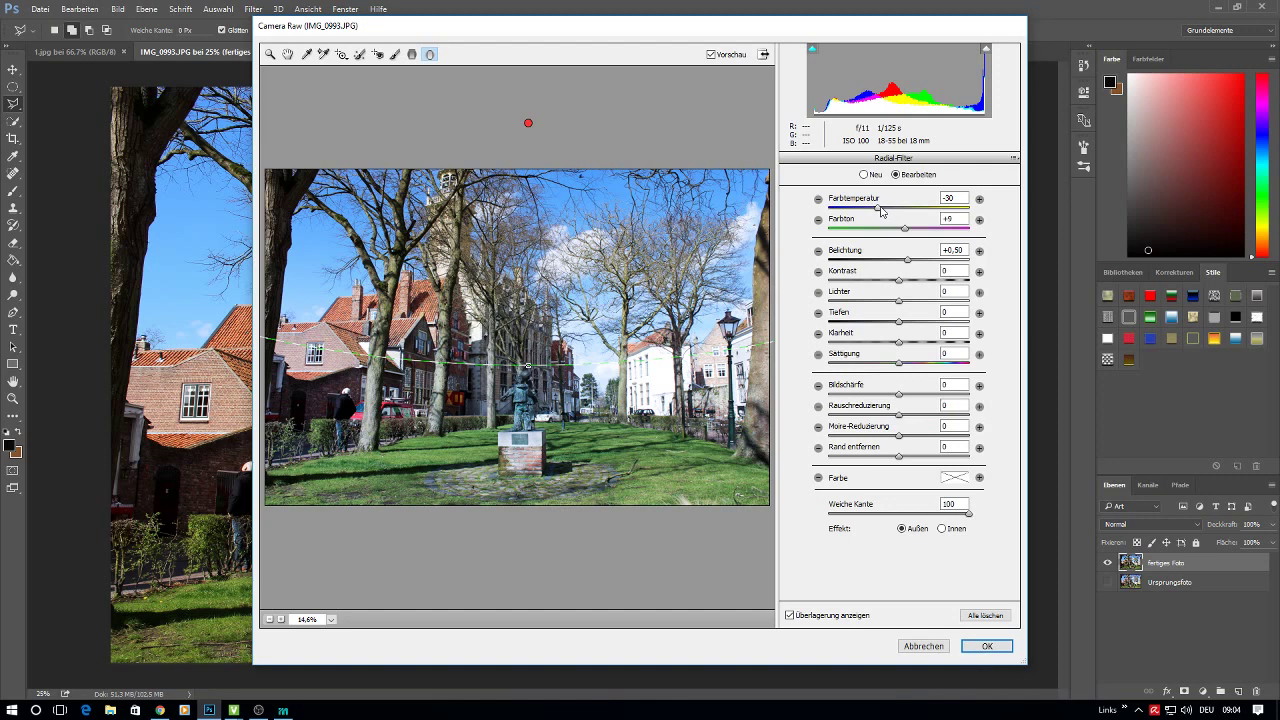
drag(879, 207, 856, 211)
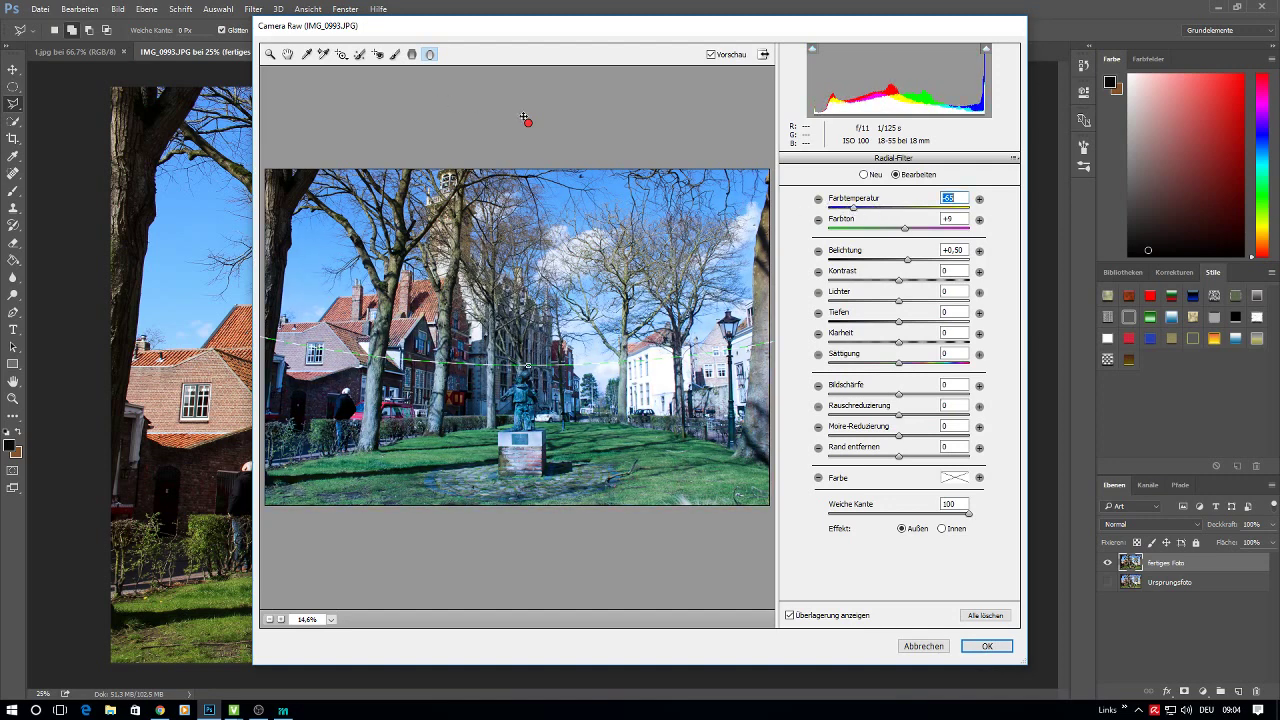
- Set the radial effect to Innen with temperature -48, tint +17, highlights -11, then apply Camera Raw
click(941, 528)
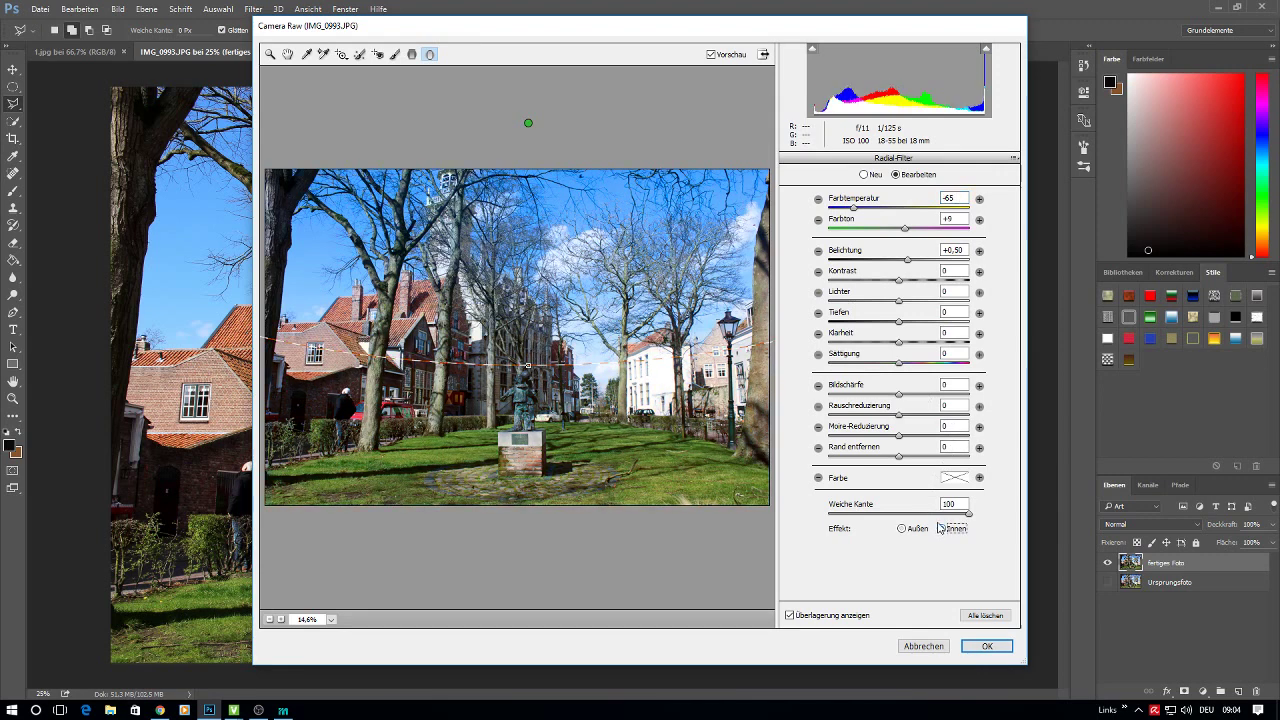
mouse_move(856, 209)
mouse_down()
mouse_move(905, 233)
mouse_move(862, 233)
mouse_move(967, 231)
mouse_move(912, 232)
mouse_move(900, 263)
mouse_up()
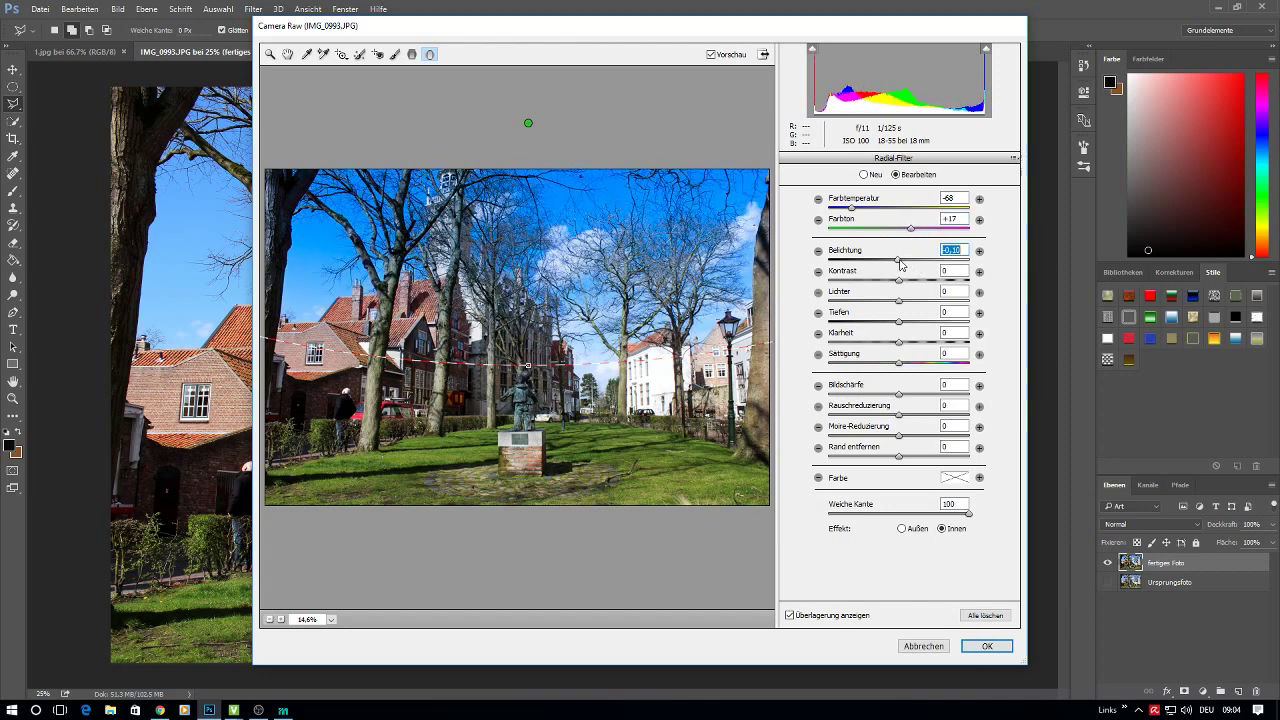
drag(852, 208, 866, 209)
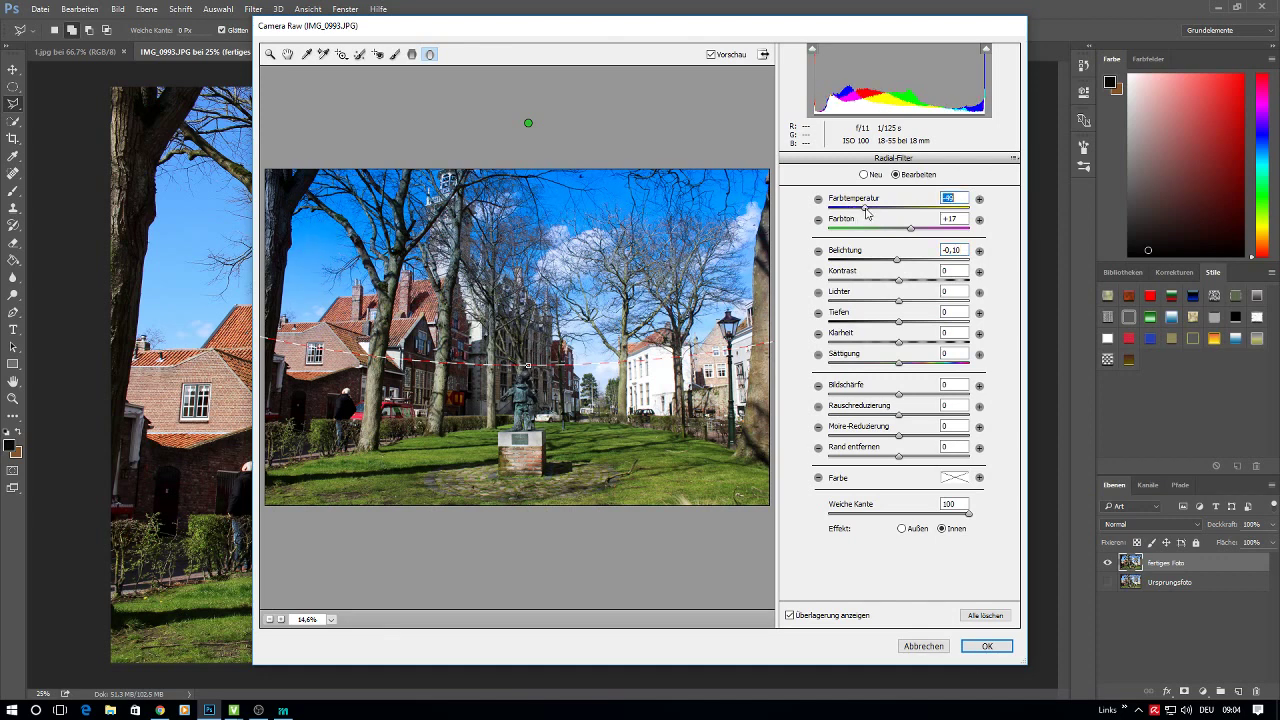
mouse_move(898, 303)
mouse_down()
mouse_move(866, 305)
mouse_move(890, 303)
mouse_move(896, 344)
mouse_up()
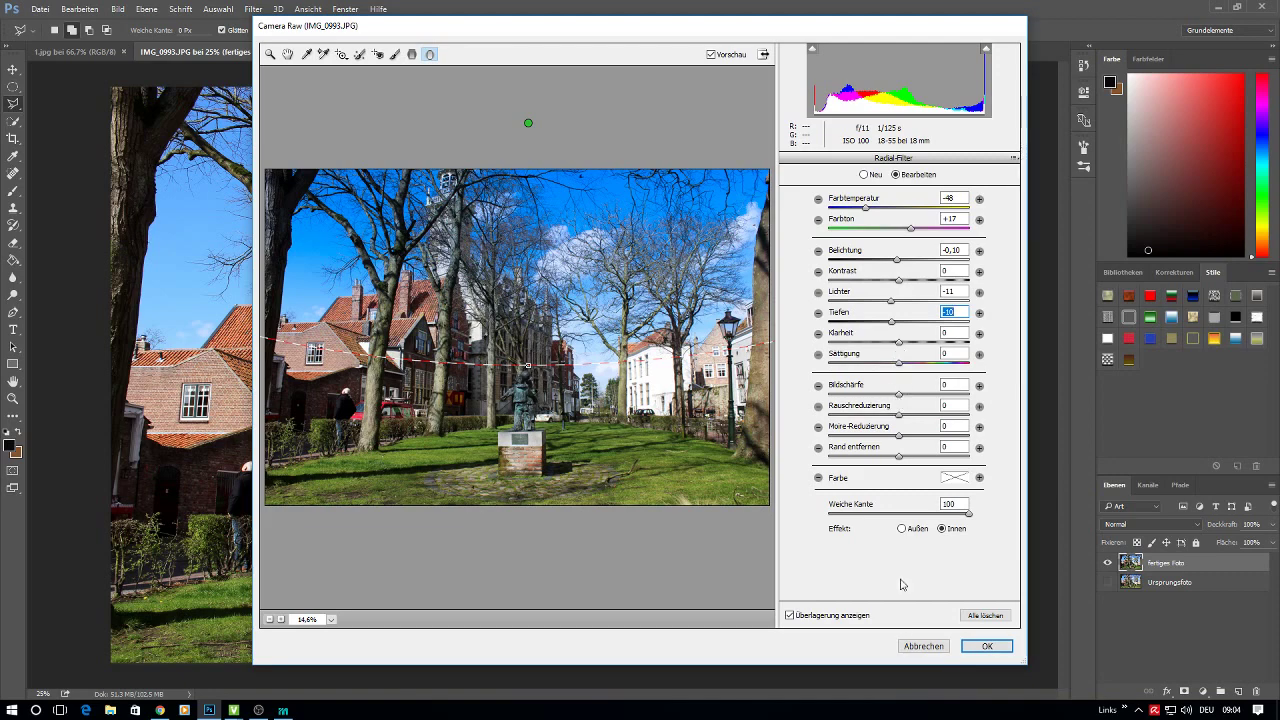
click(986, 646)
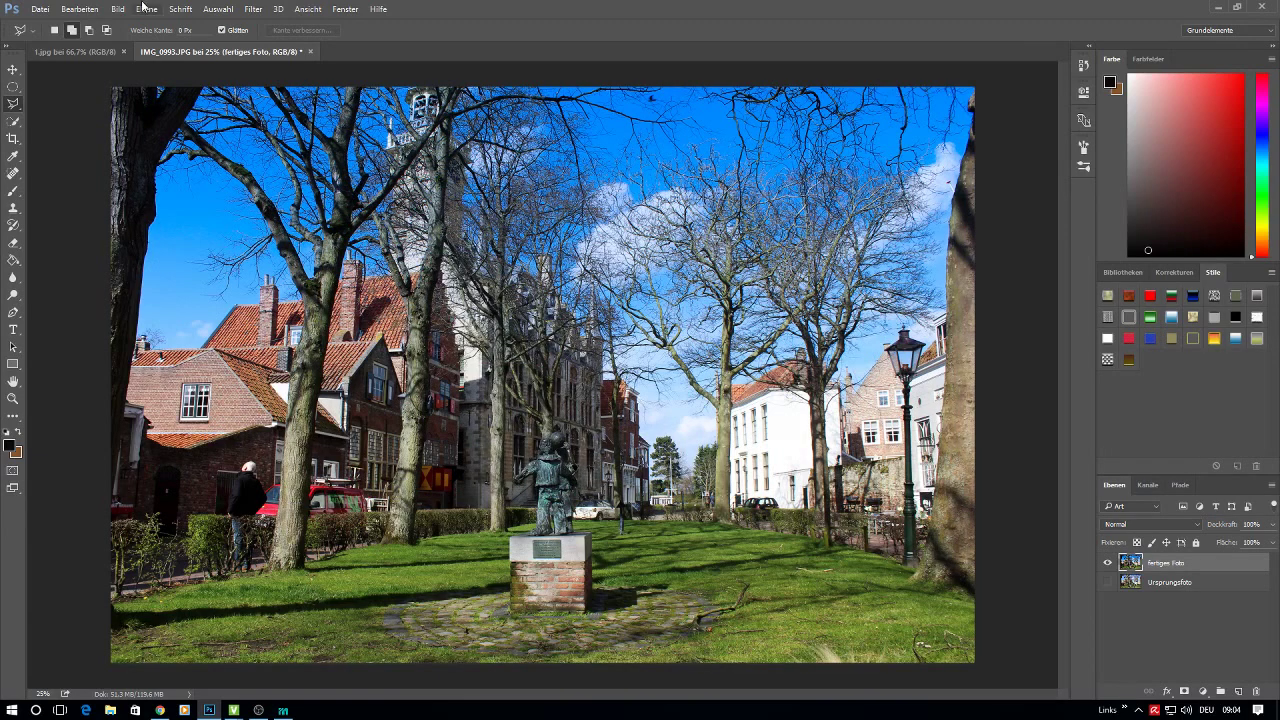
- Reopen the Camera Raw Filter, zoom in and draw a wide Radial Filter ellipse over the lawn
click(253, 9)
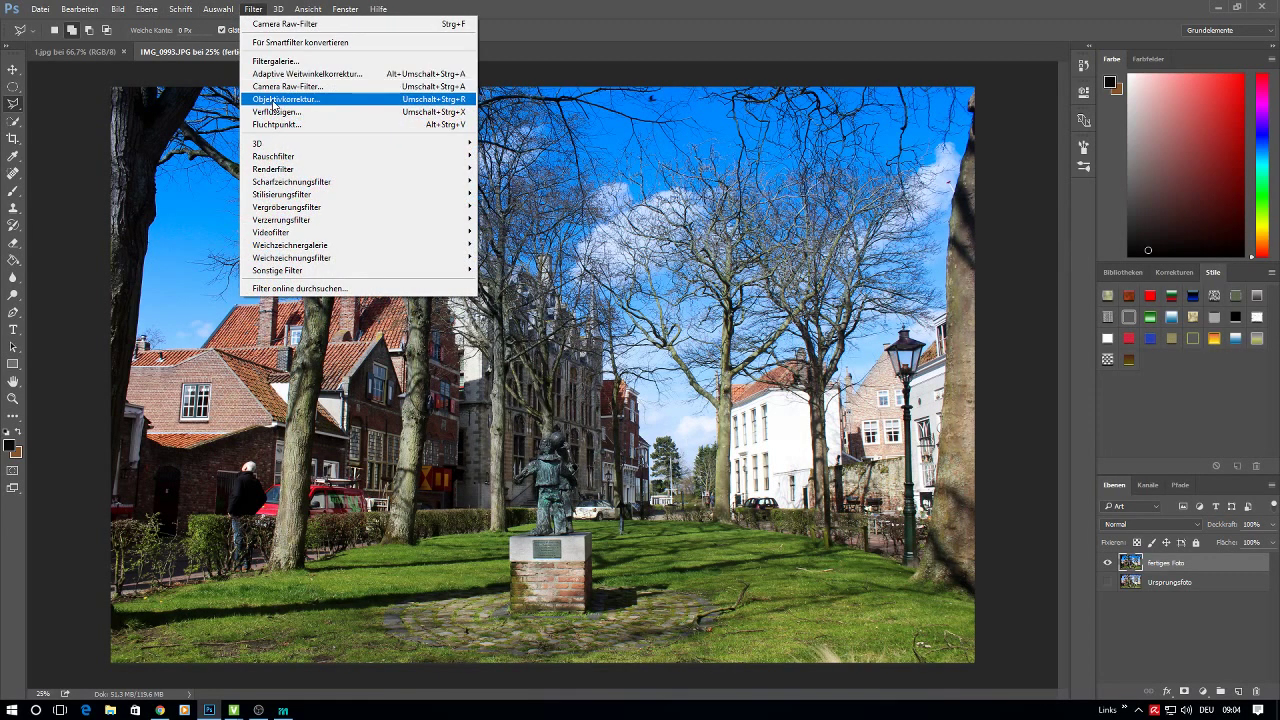
click(281, 90)
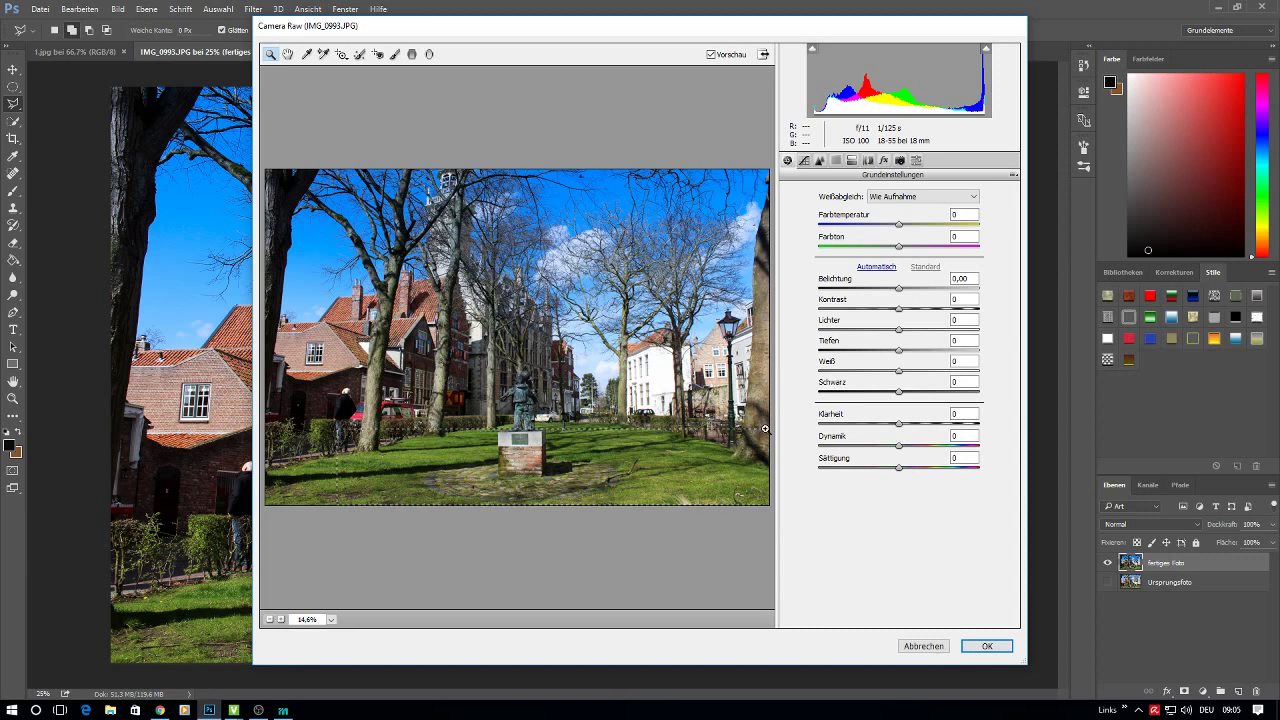
drag(765, 429, 337, 505)
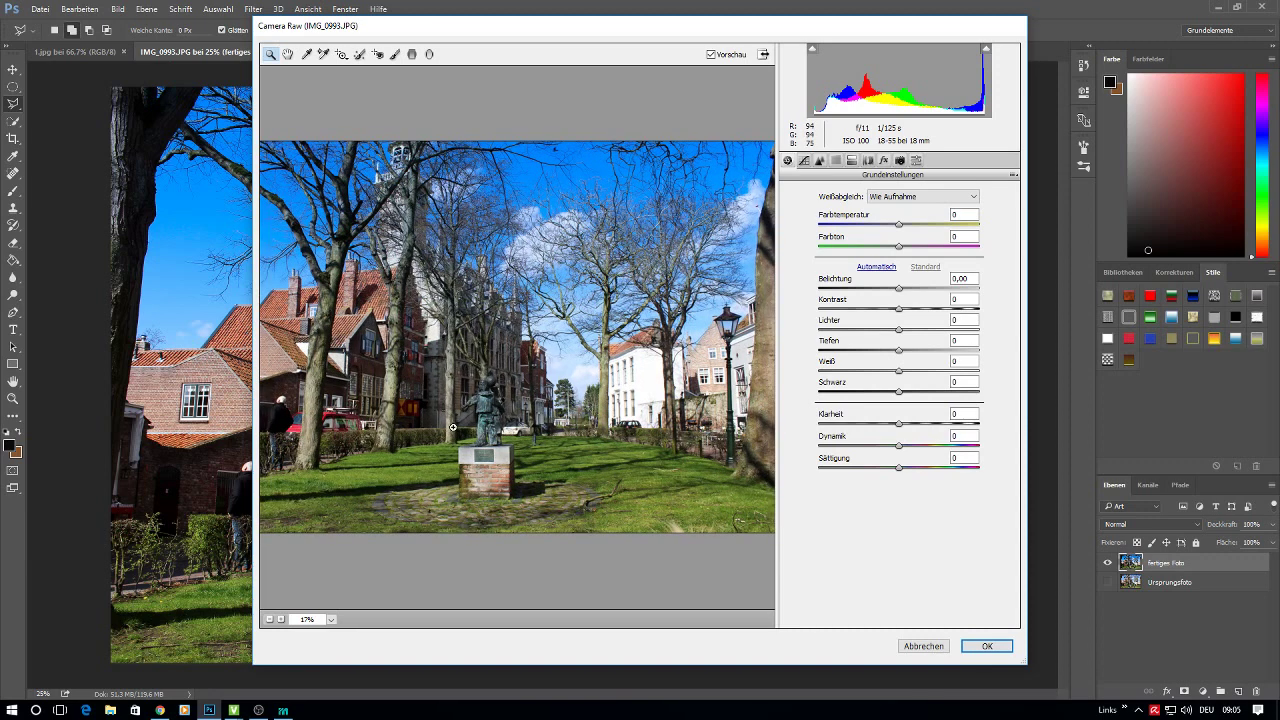
click(430, 54)
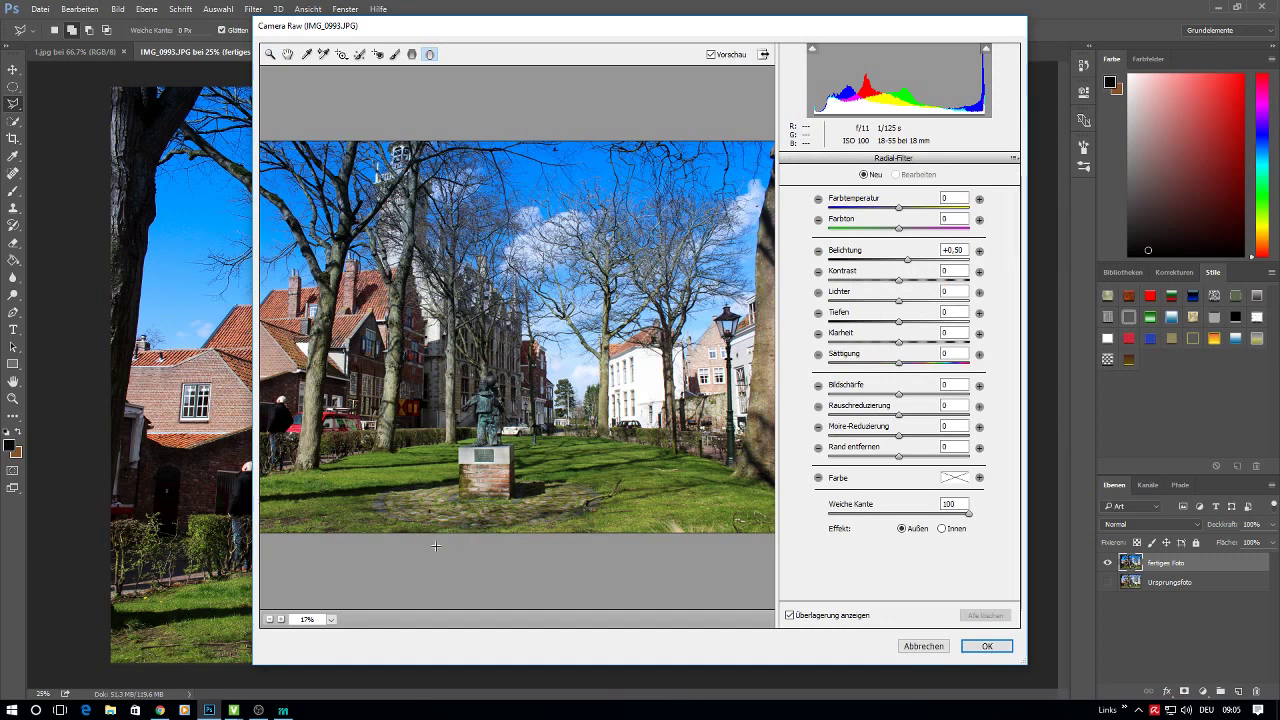
drag(324, 560, 740, 465)
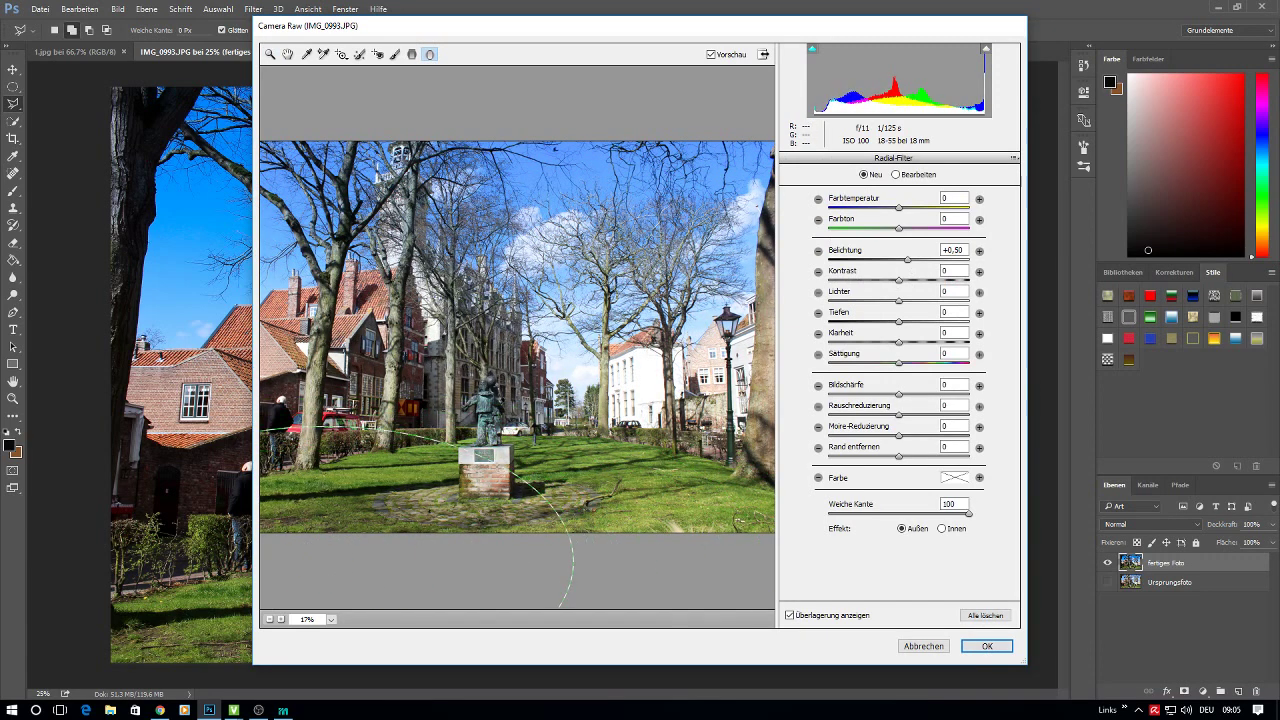
drag(740, 465, 520, 490)
drag(389, 499, 591, 503)
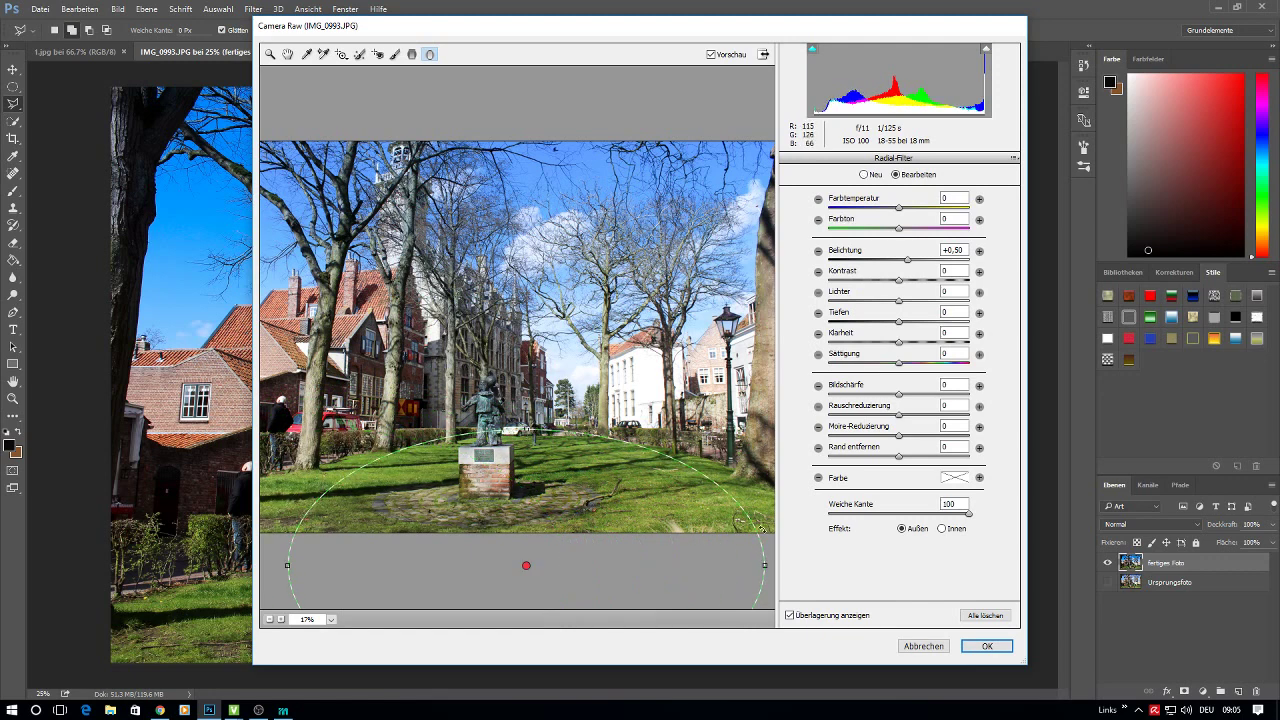
drag(768, 557, 813, 568)
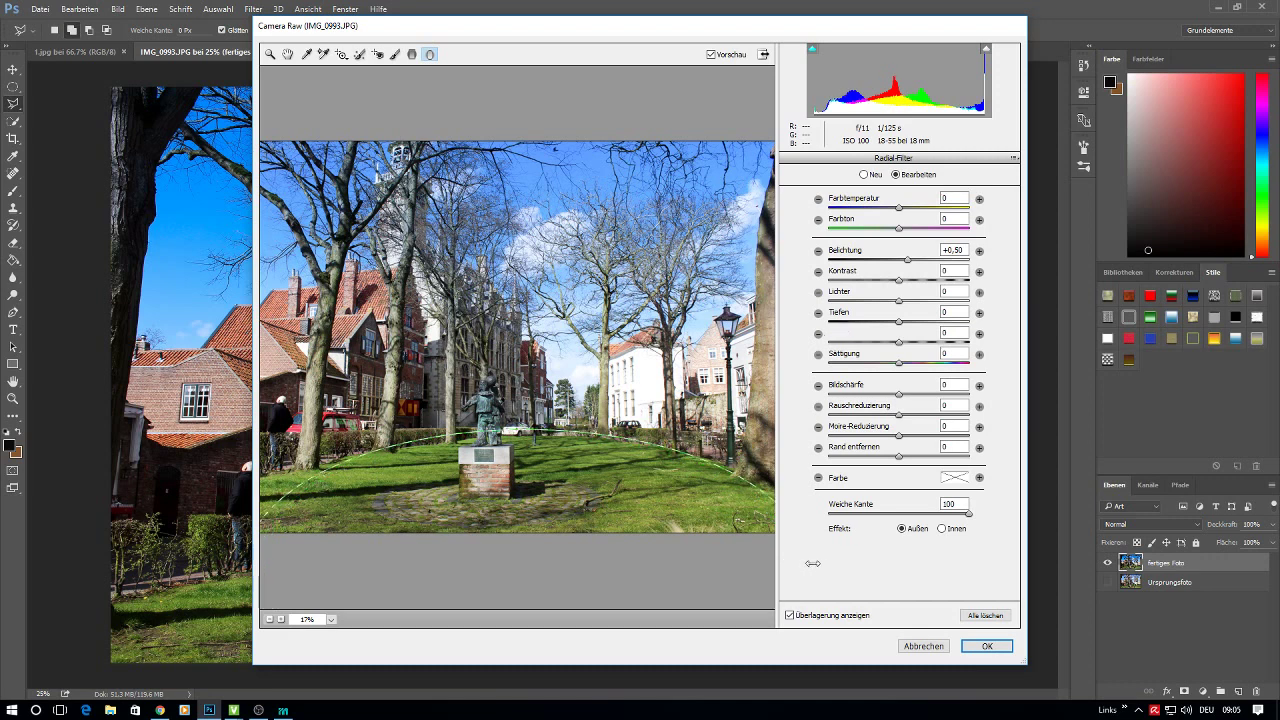
- Set the lawn filter to Innen with Farbton -70, Belichtung -0.20, Lichter +59 and adjusted Tiefen
drag(899, 230, 797, 241)
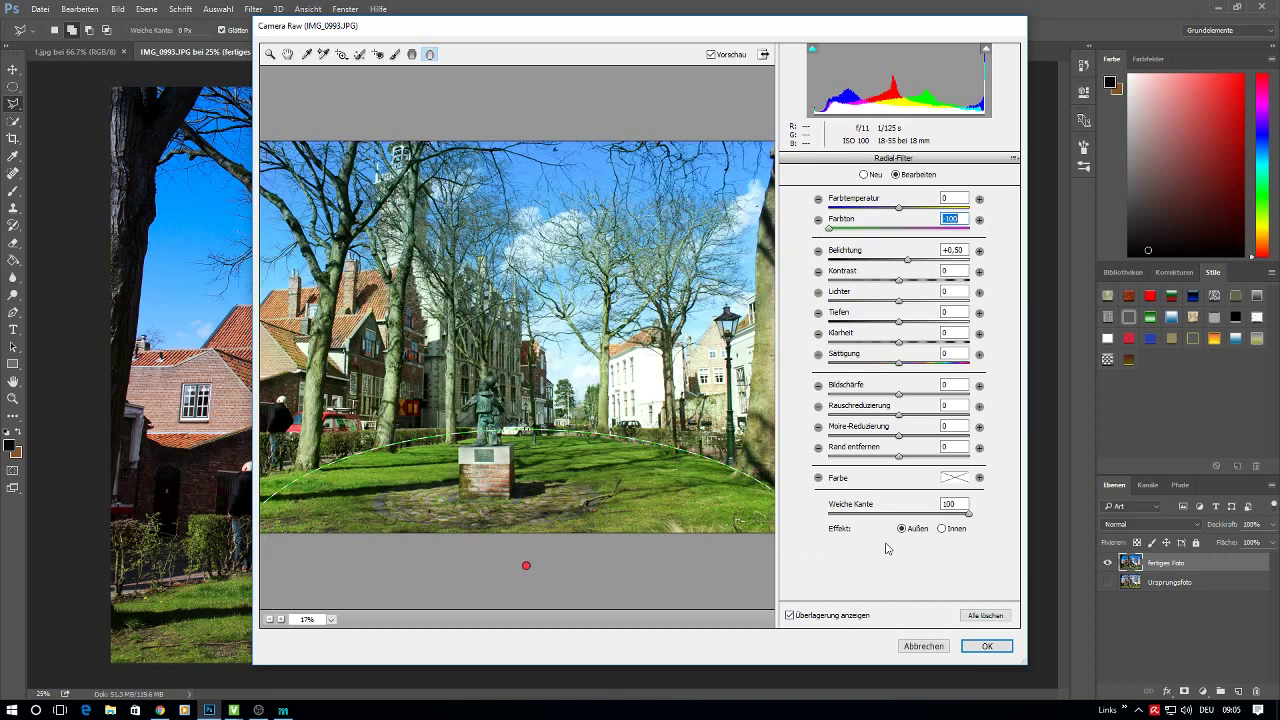
click(941, 529)
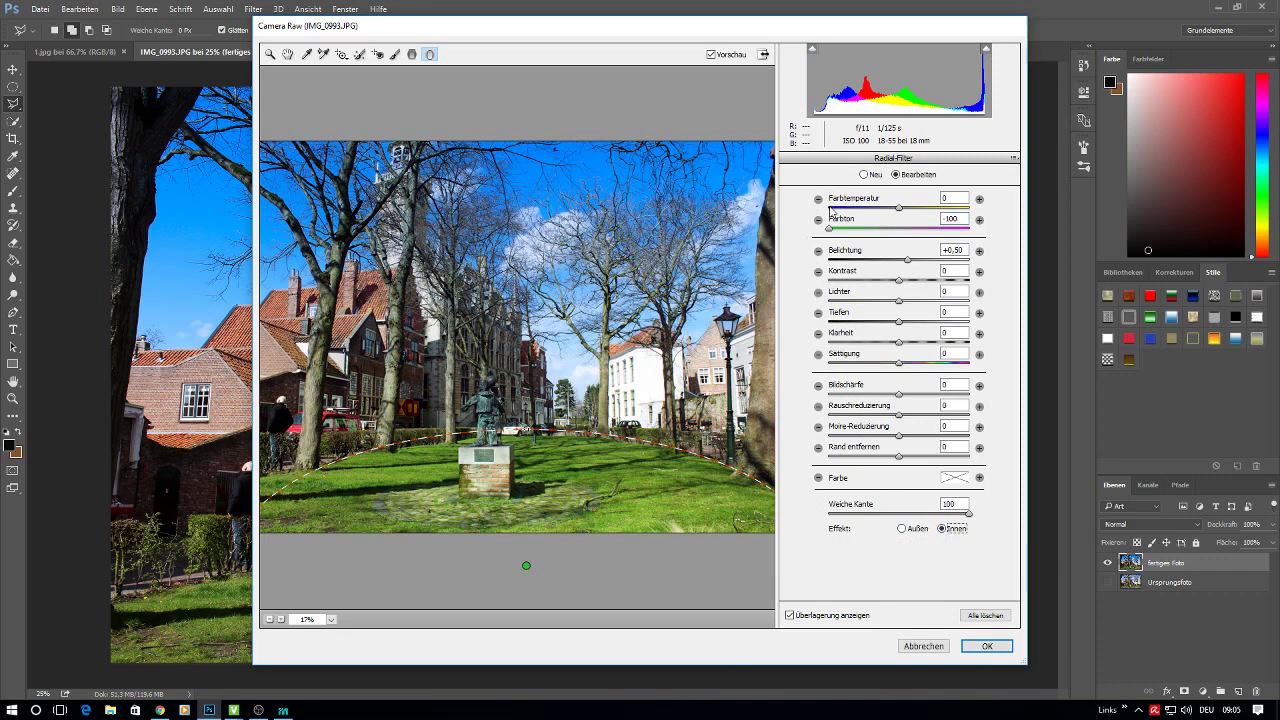
mouse_move(829, 229)
mouse_down()
mouse_move(921, 271)
mouse_move(886, 272)
mouse_move(918, 302)
mouse_move(870, 306)
mouse_move(965, 306)
mouse_move(943, 309)
mouse_up()
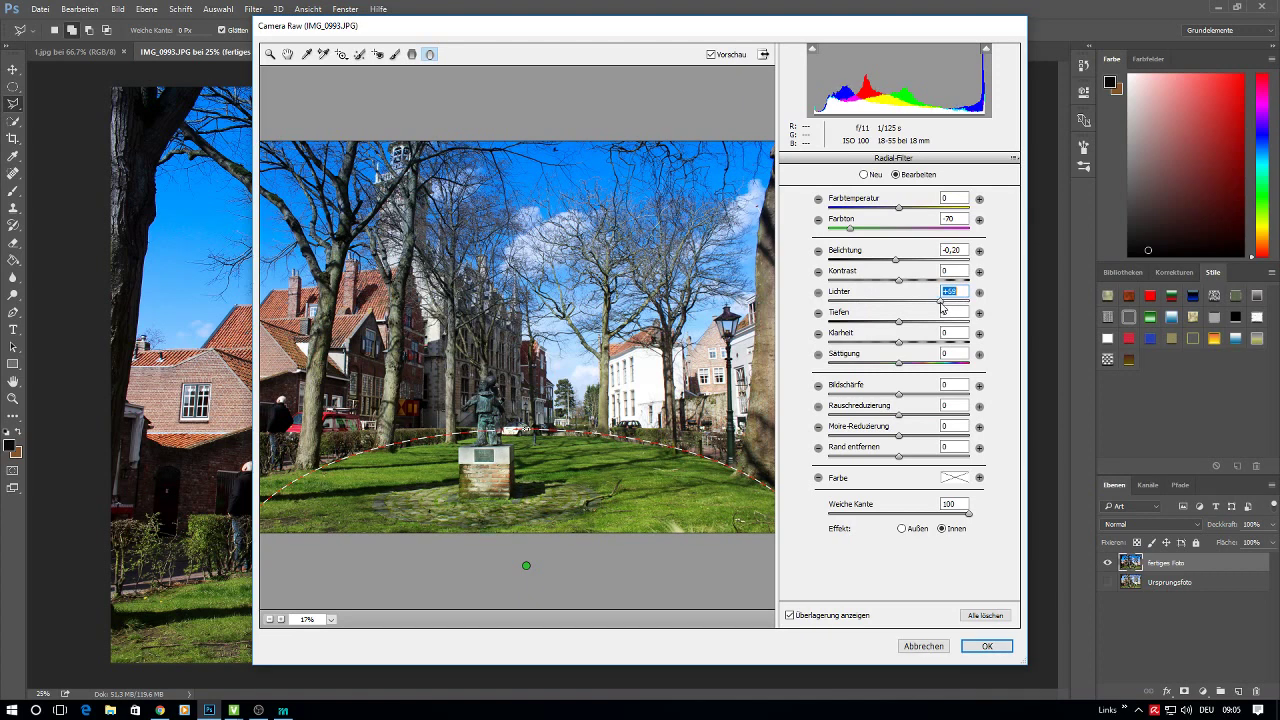
click(899, 321)
drag(940, 330, 914, 332)
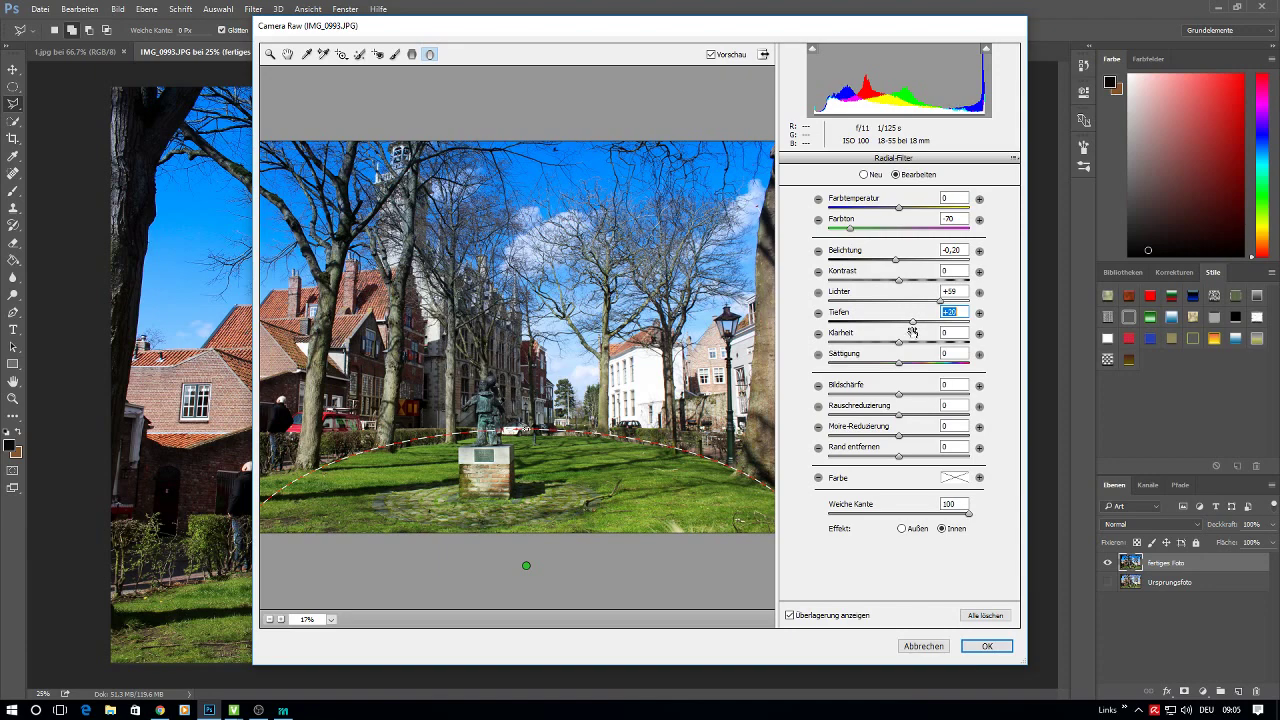
click(986, 646)
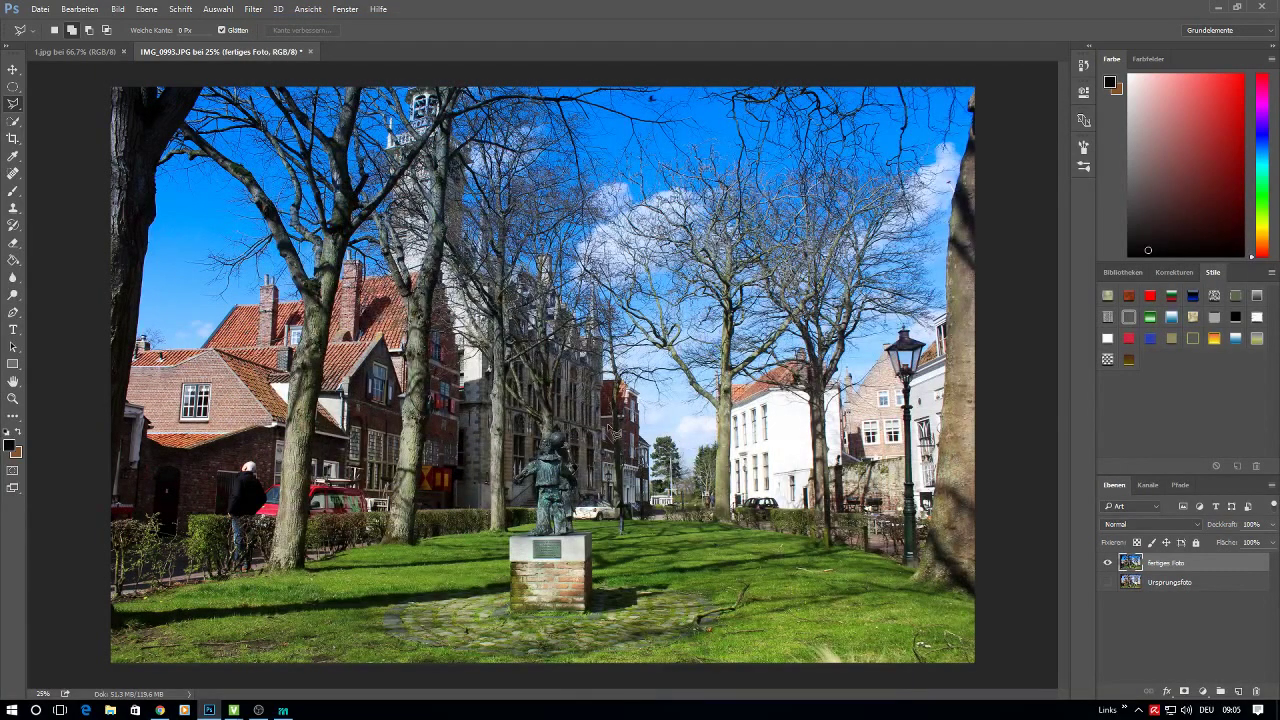
click(1109, 583)
click(1107, 564)
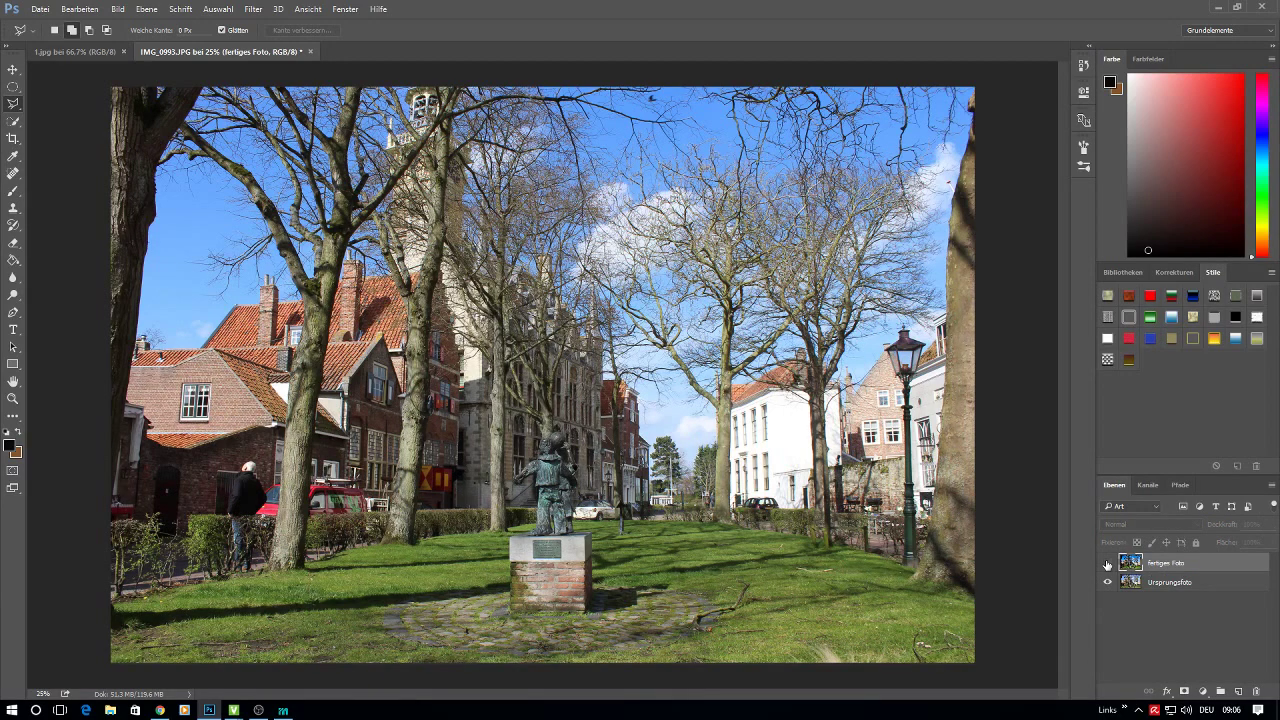
click(1107, 564)
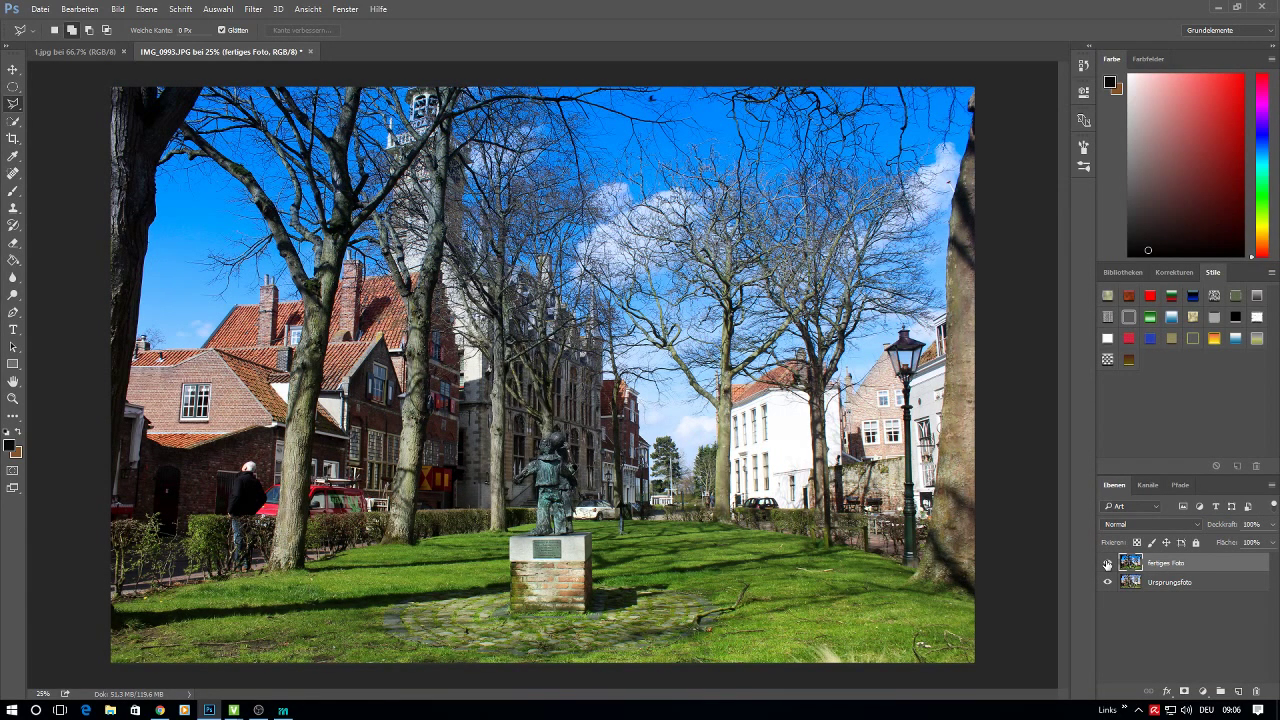
click(1107, 564)
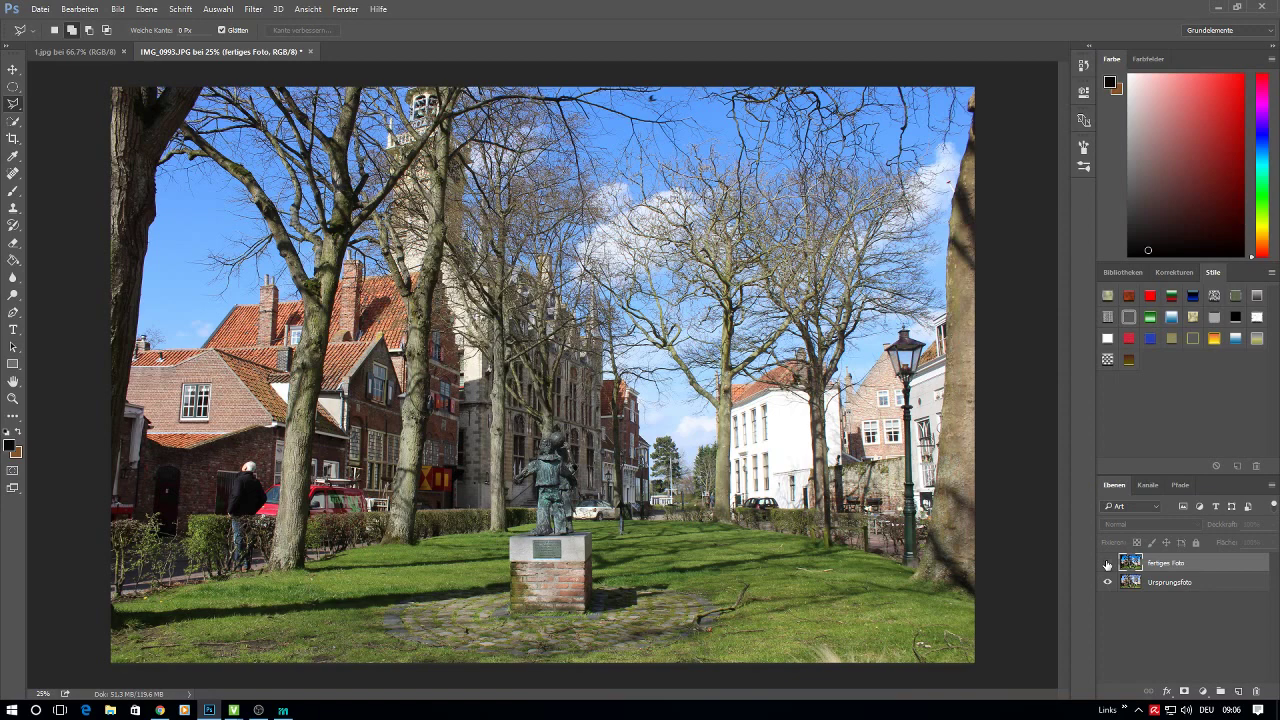
click(1107, 564)
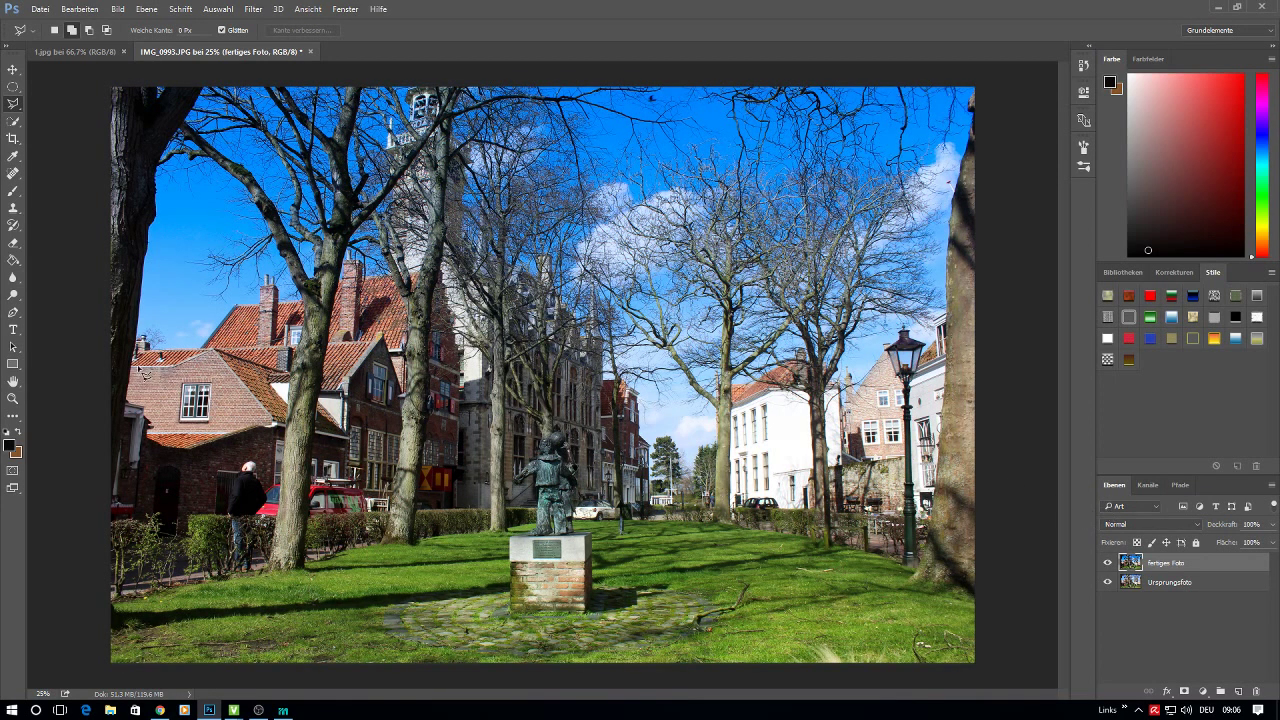
click(13, 333)
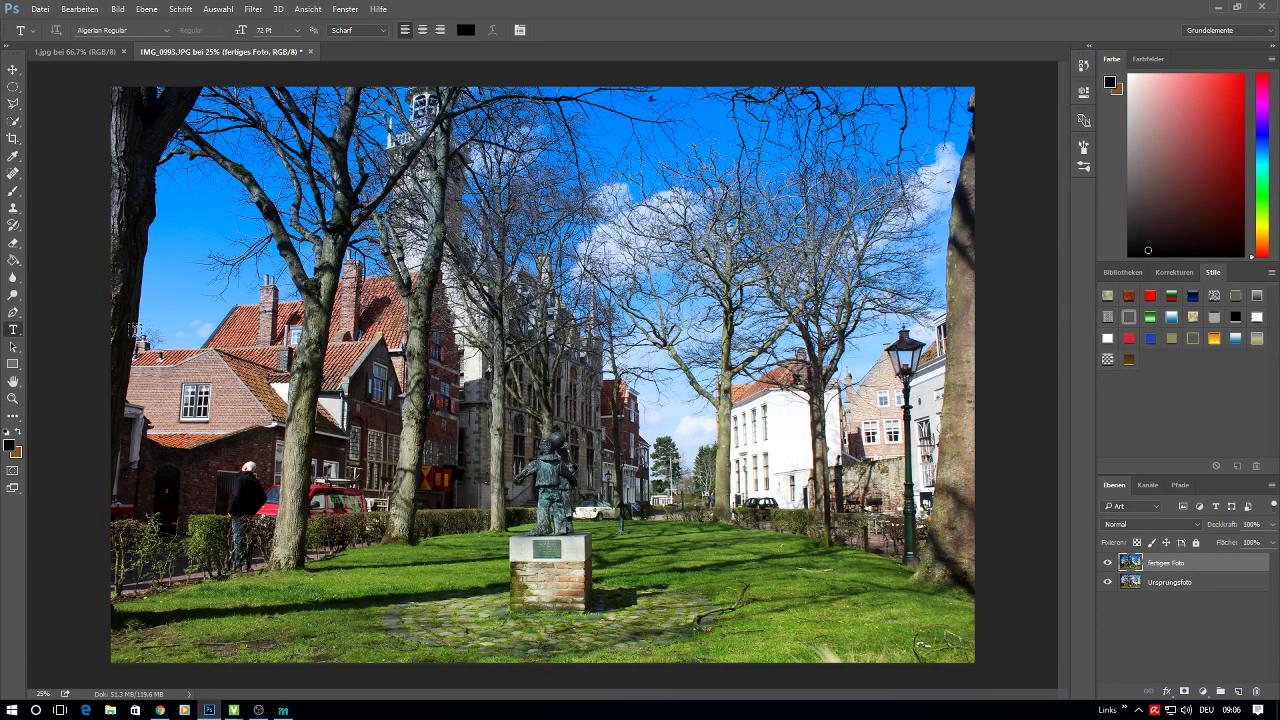
click(298, 30)
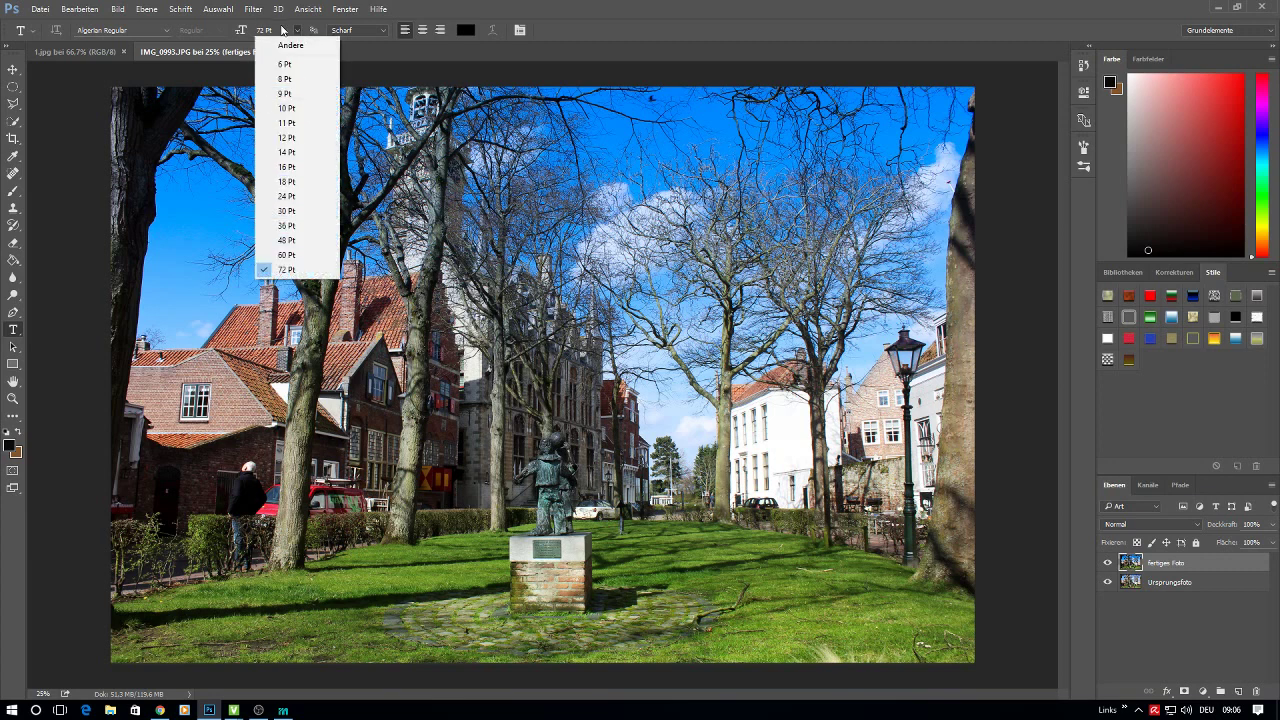
click(284, 30)
click(268, 30)
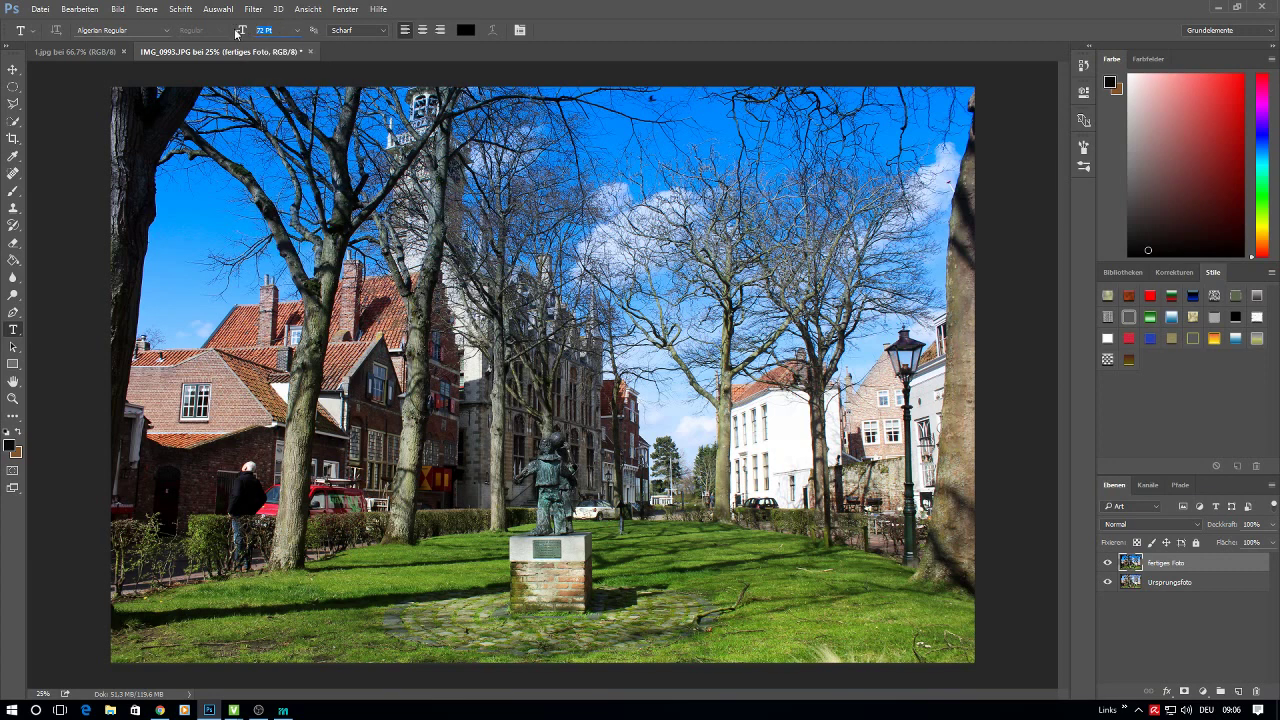
text(200)
key(Return)
click(245, 272)
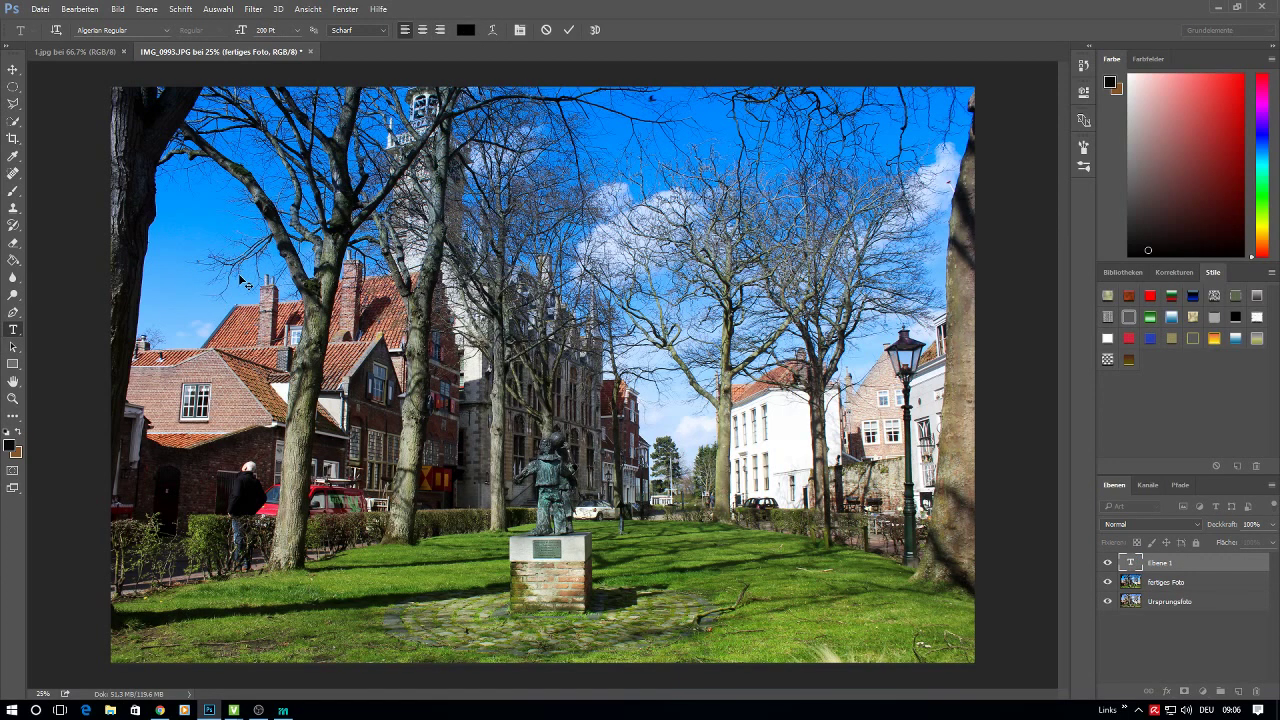
text(DANK)
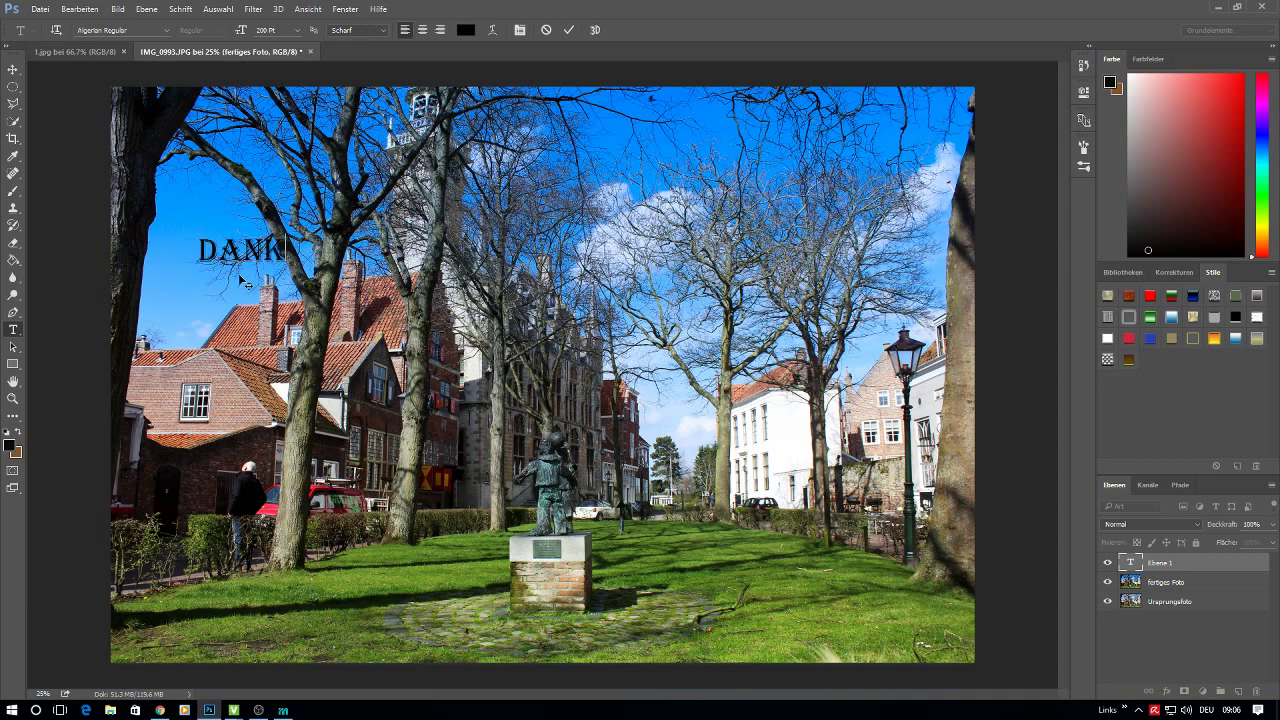
text(E FÜ)
text(RS ZU)
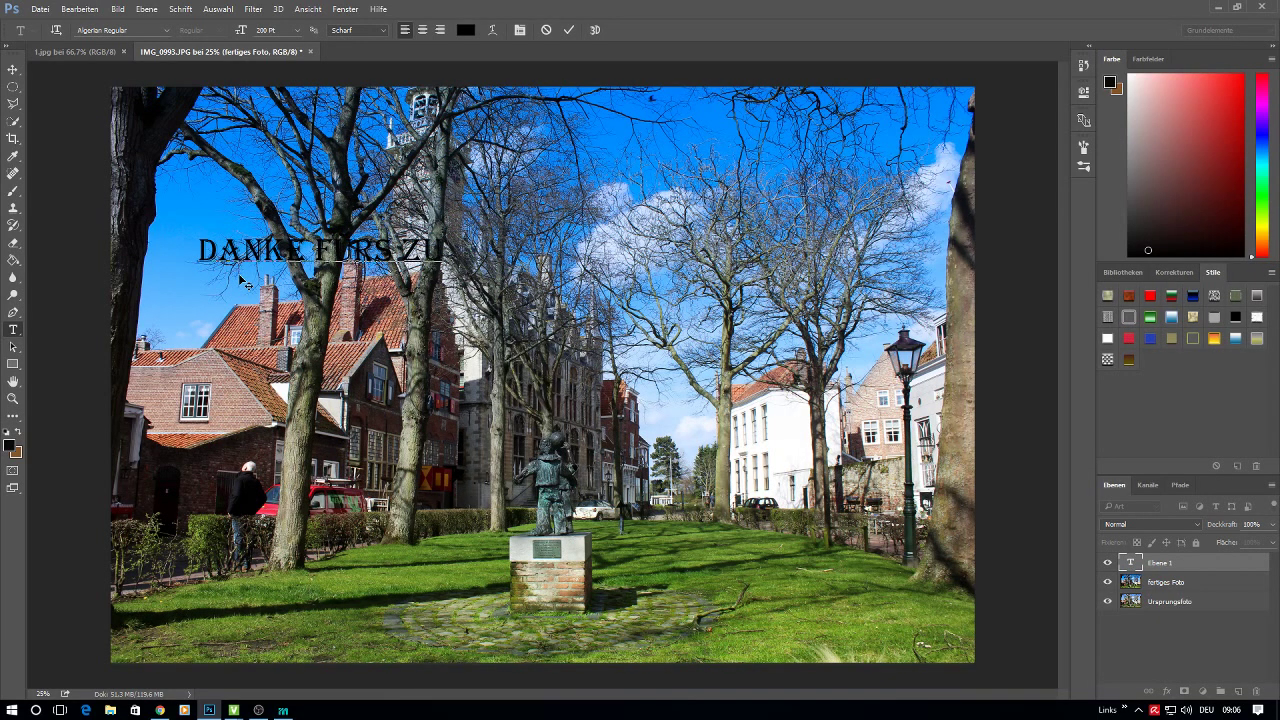
text(SCHAUEN)
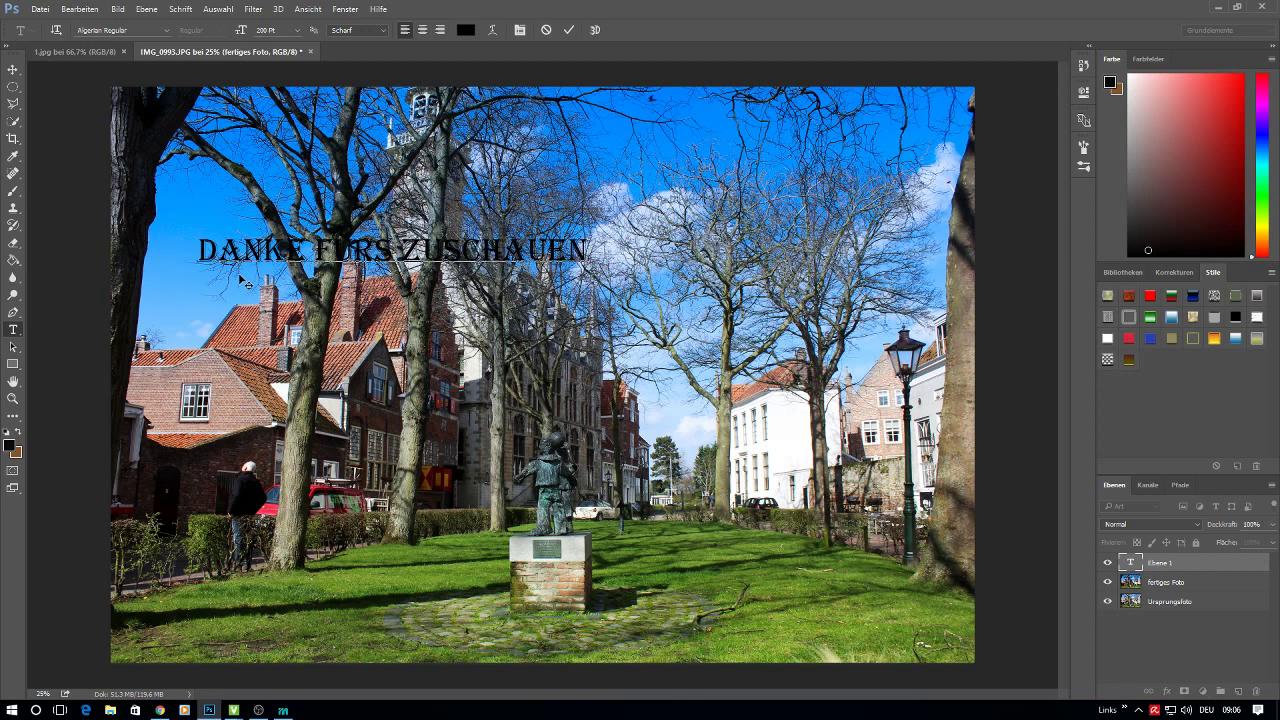
text(M)
text(EHR)
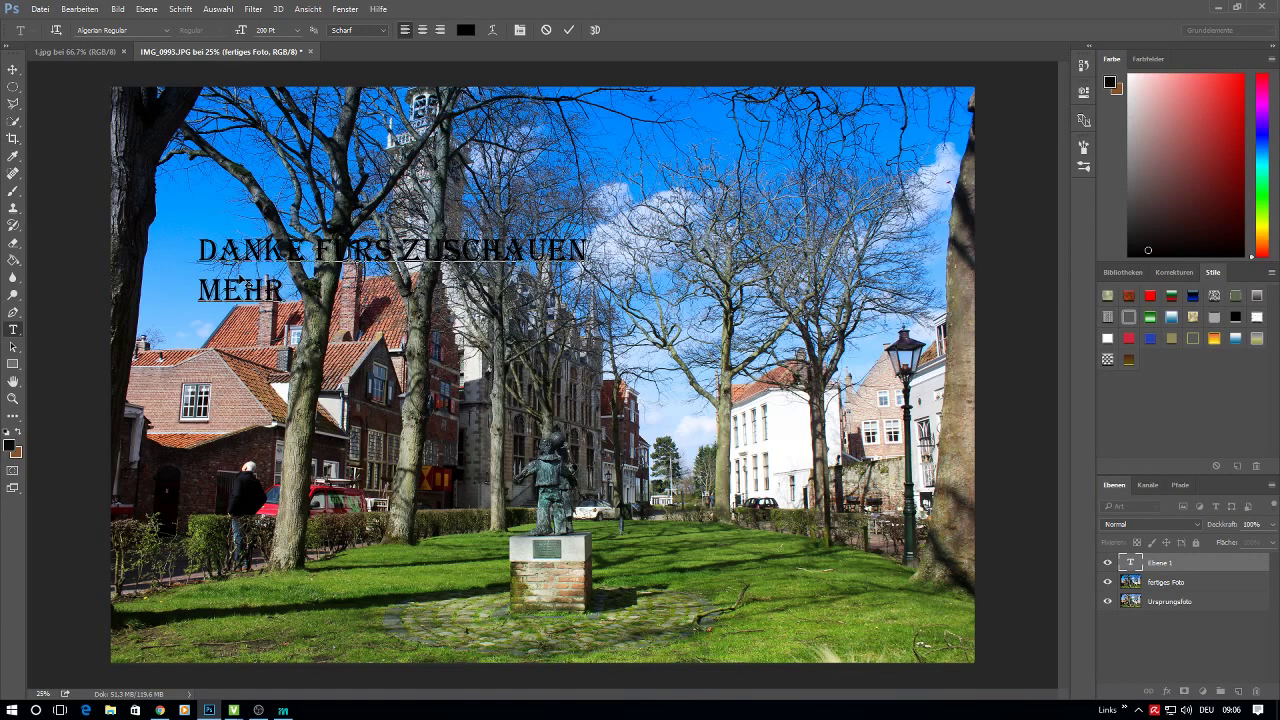
text( AUF)
text( Y)
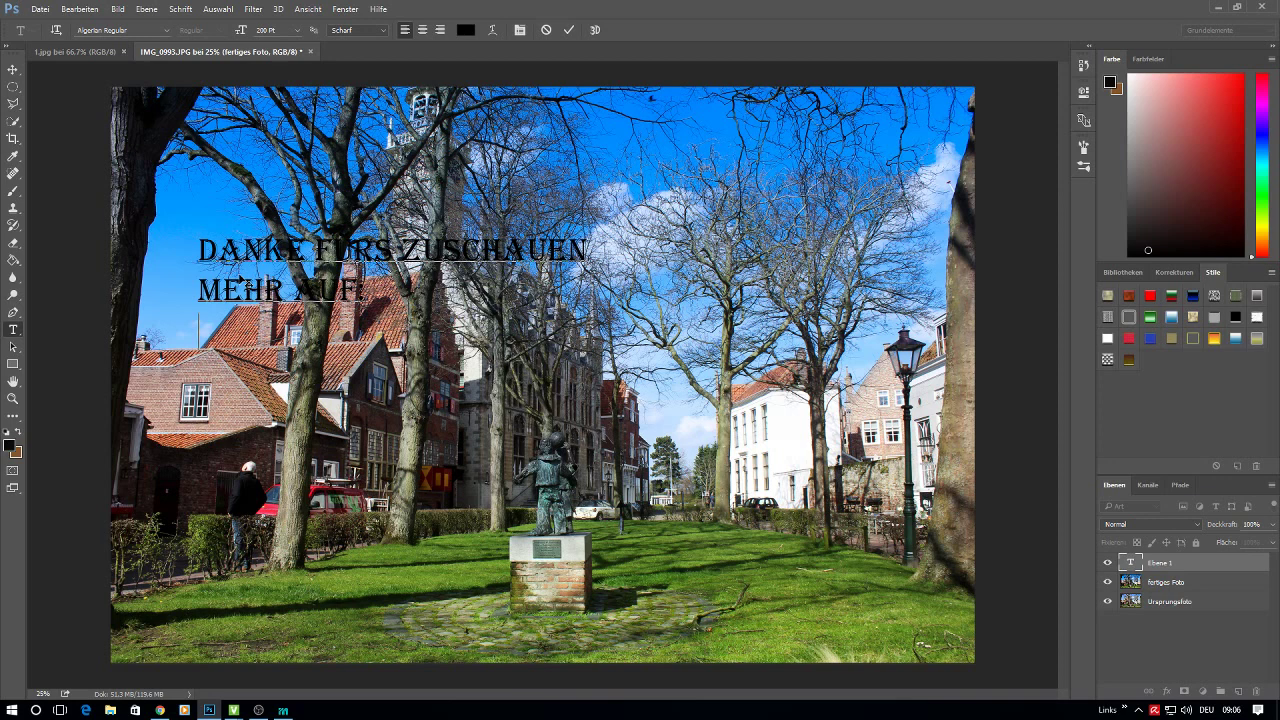
text(www)
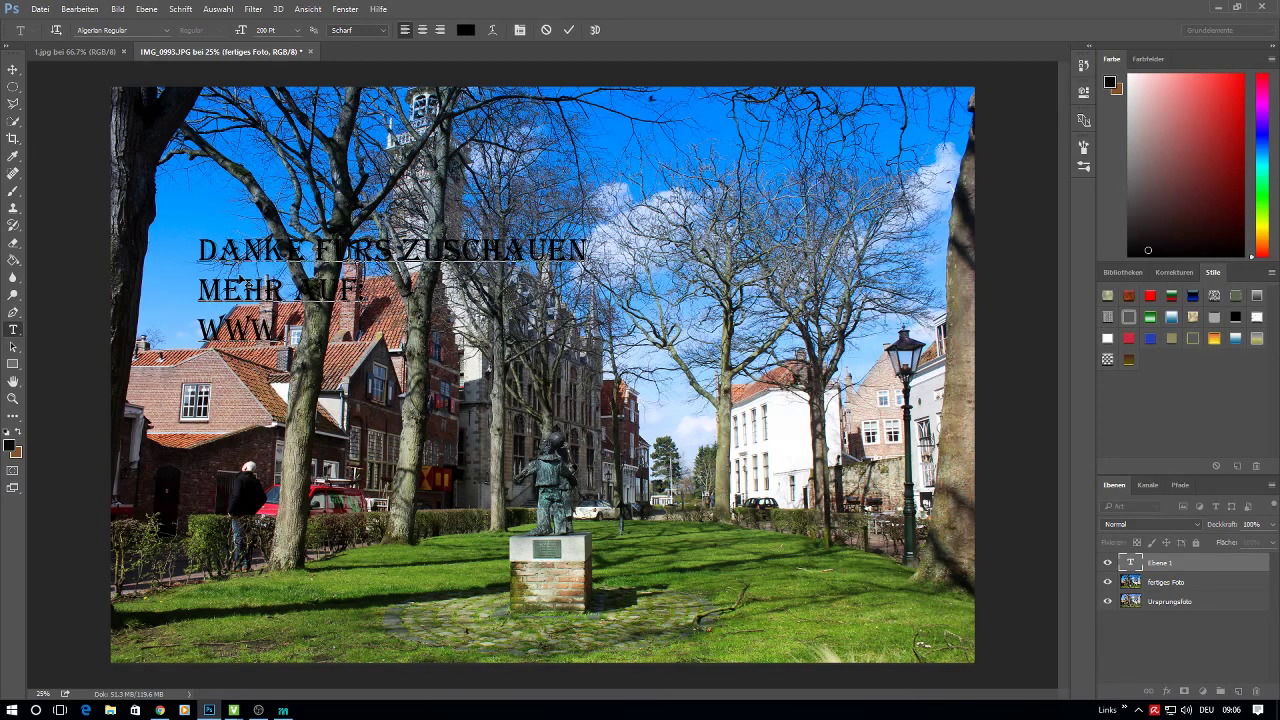
text(.rkfoto)
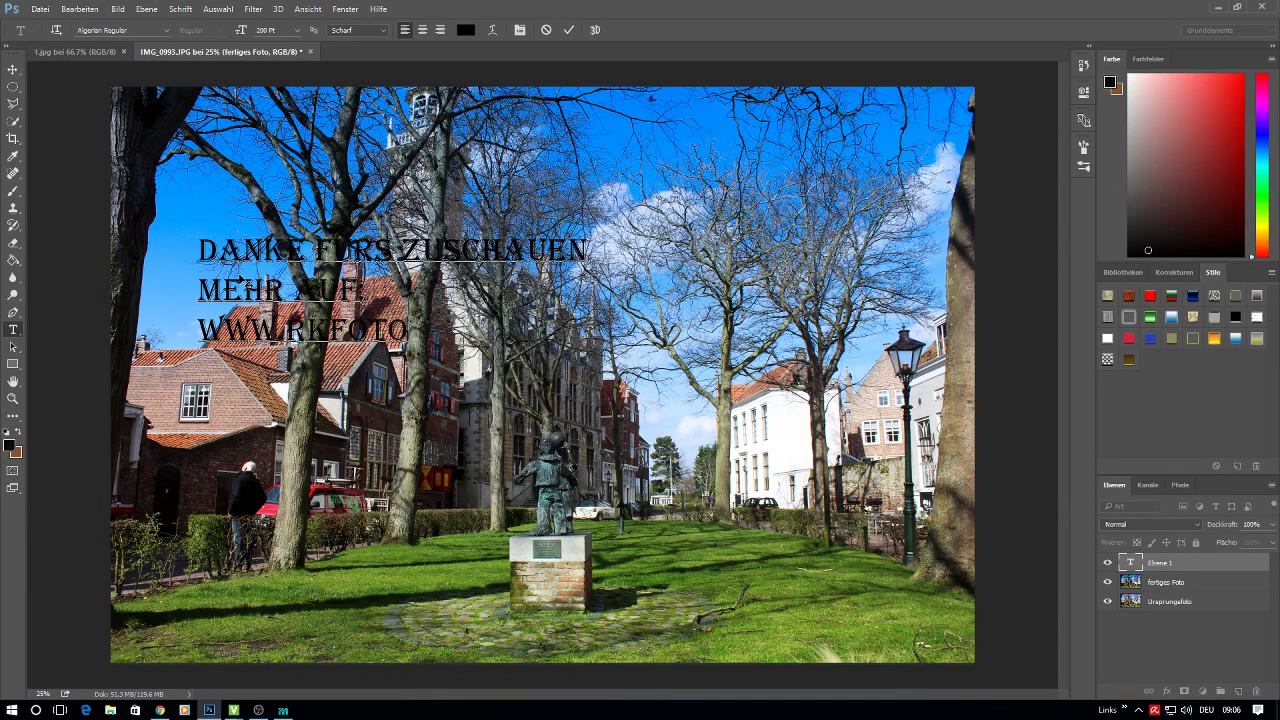
text(de.tl)
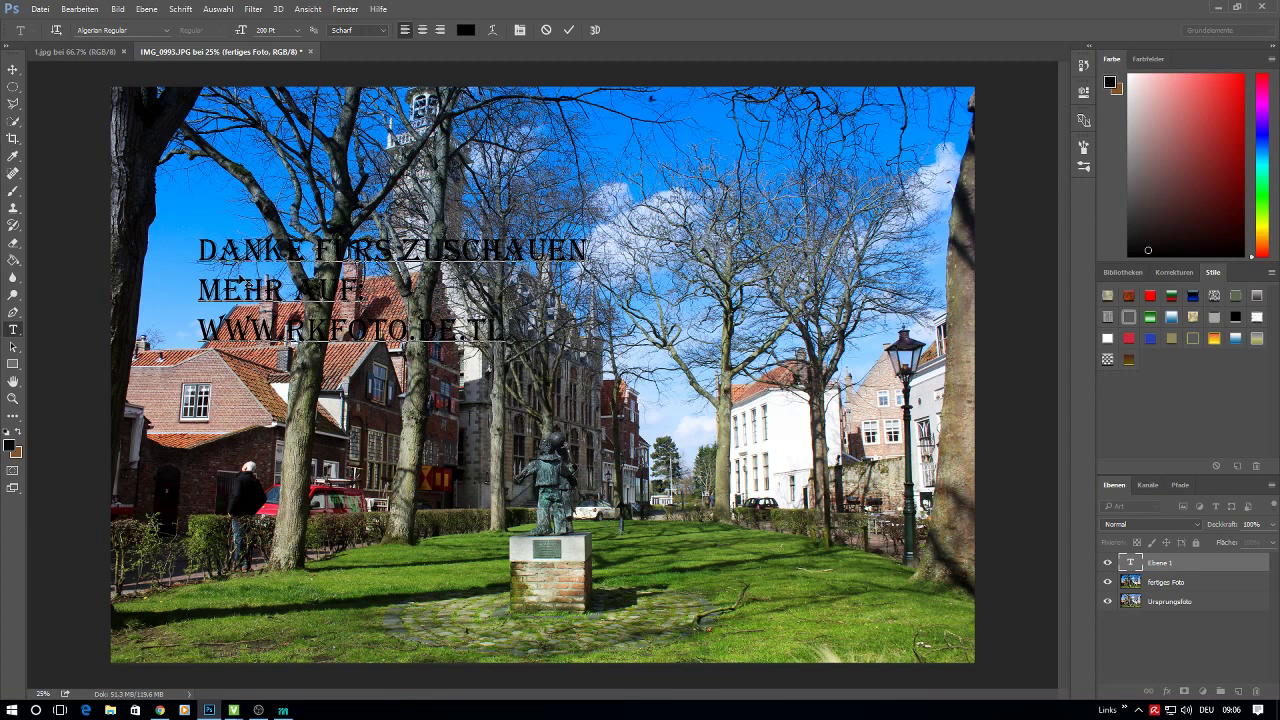
- Commit the text and recolour all of it bright red (fd0404)
click(568, 30)
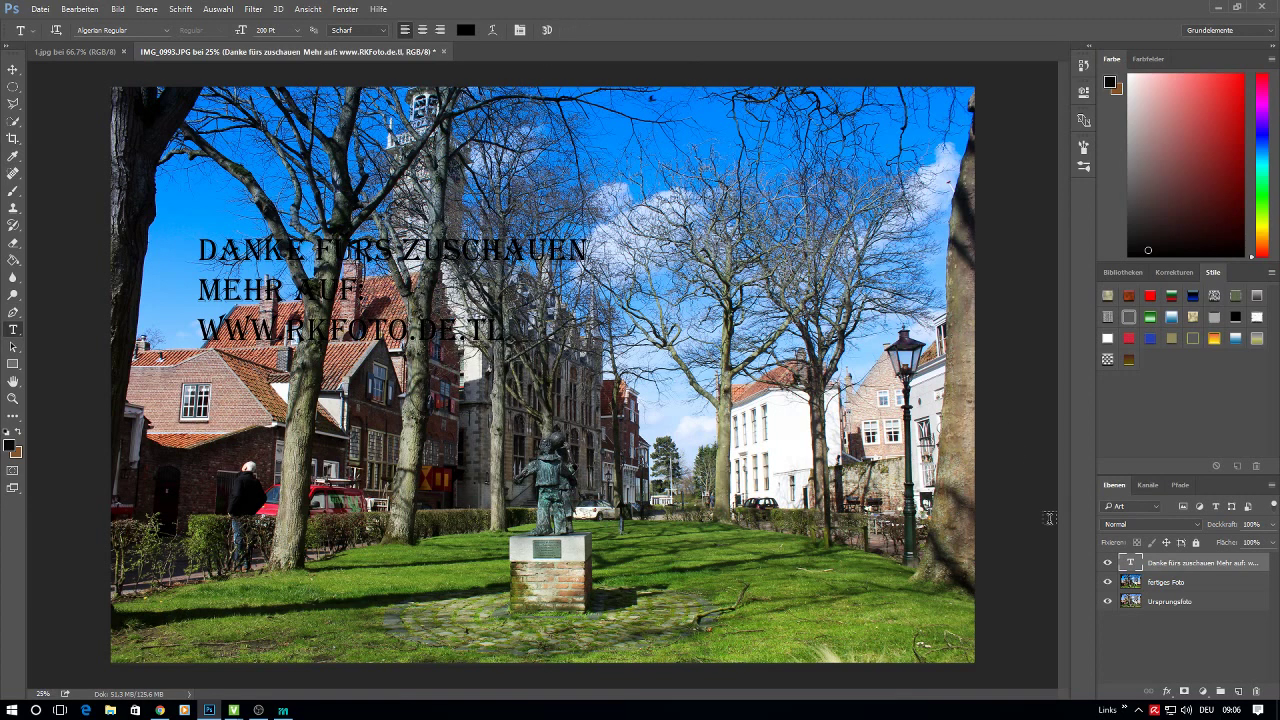
double_click(1131, 563)
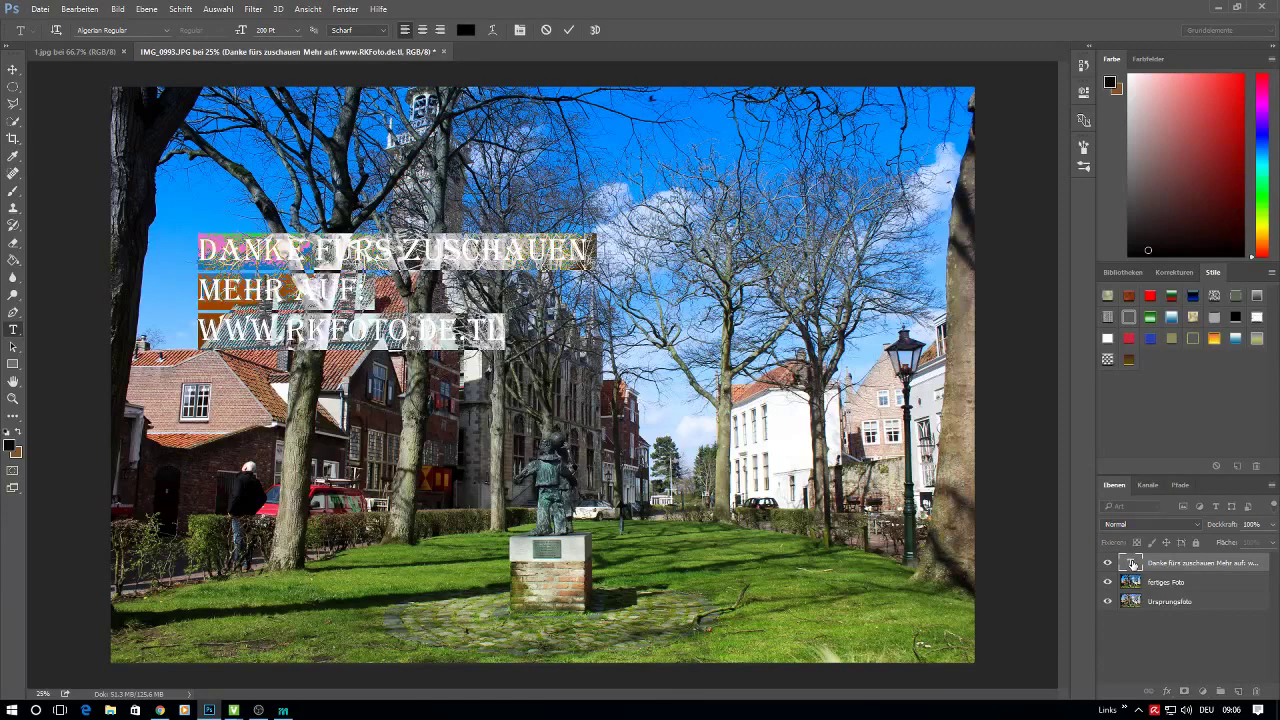
click(471, 31)
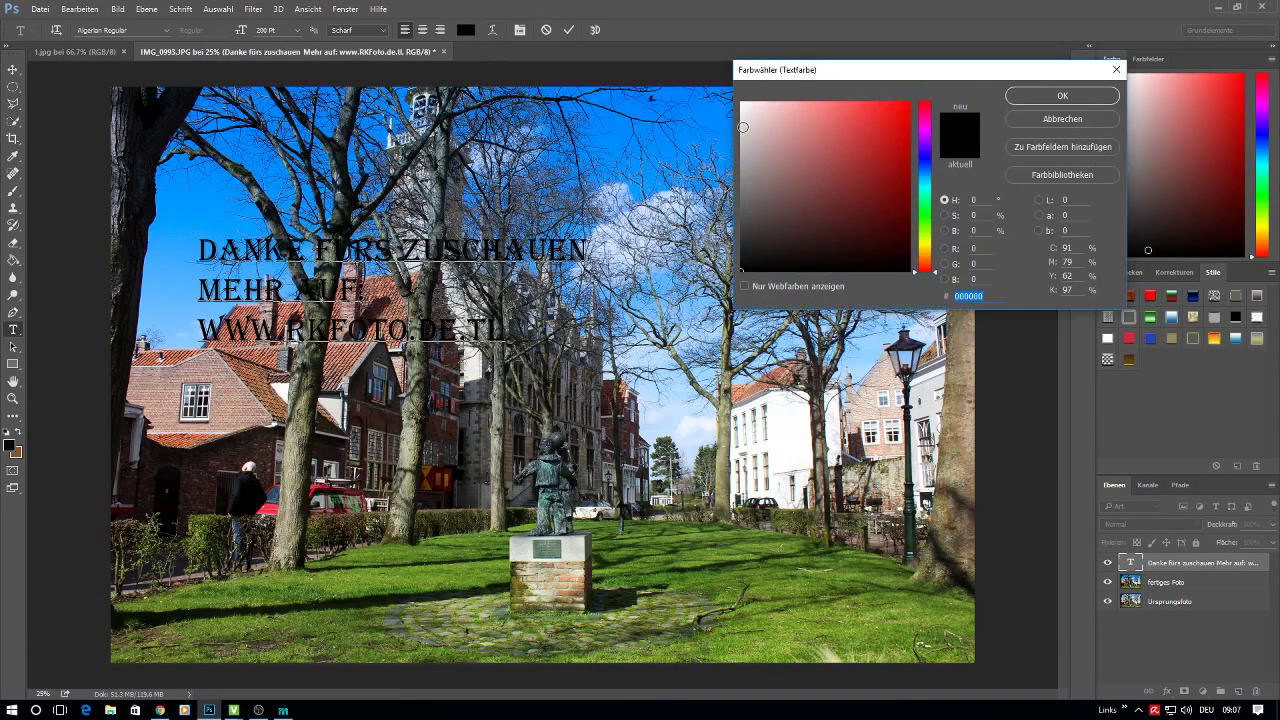
click(907, 103)
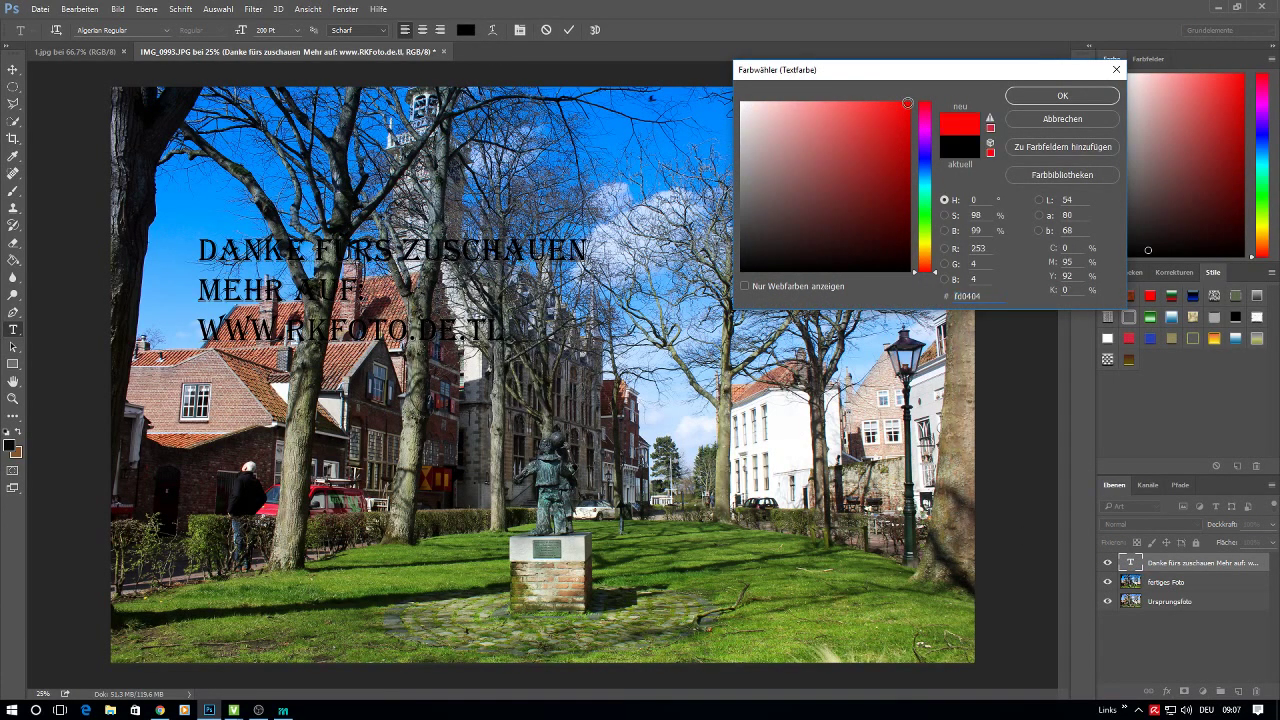
click(1037, 97)
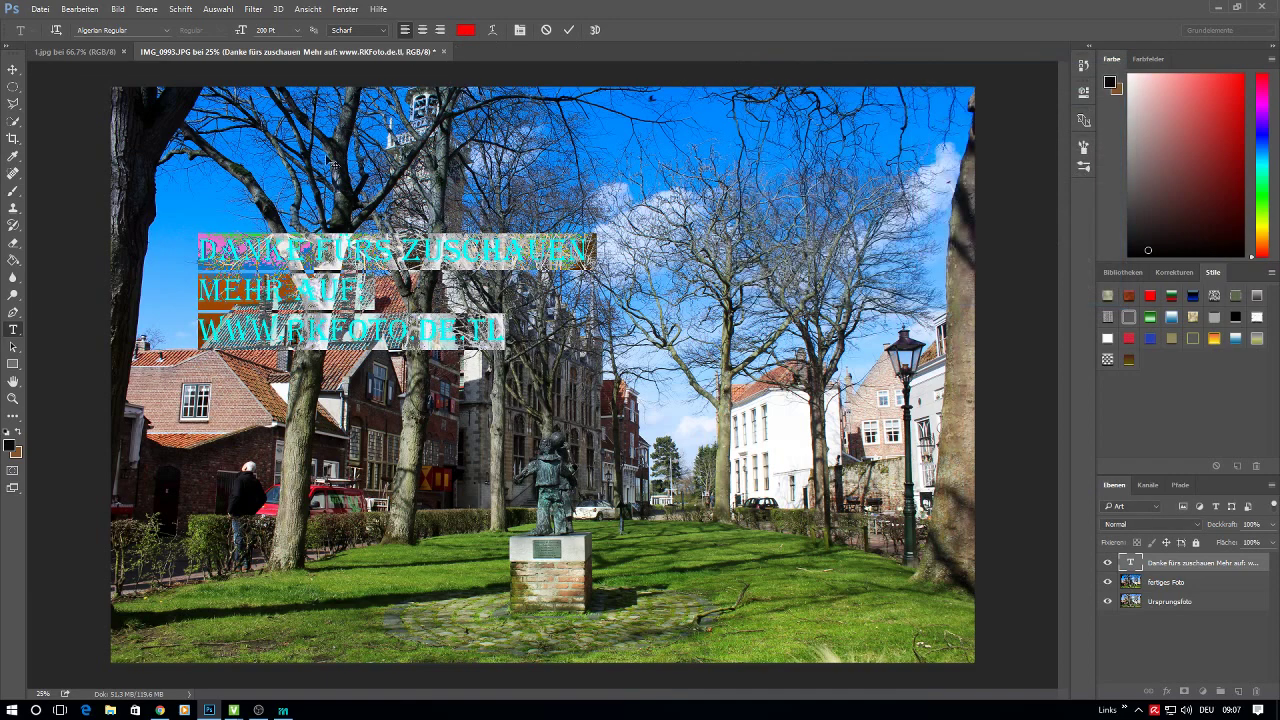
- Enlarge the red text to 800 pt and commit it
click(241, 31)
text(800)
key(Return)
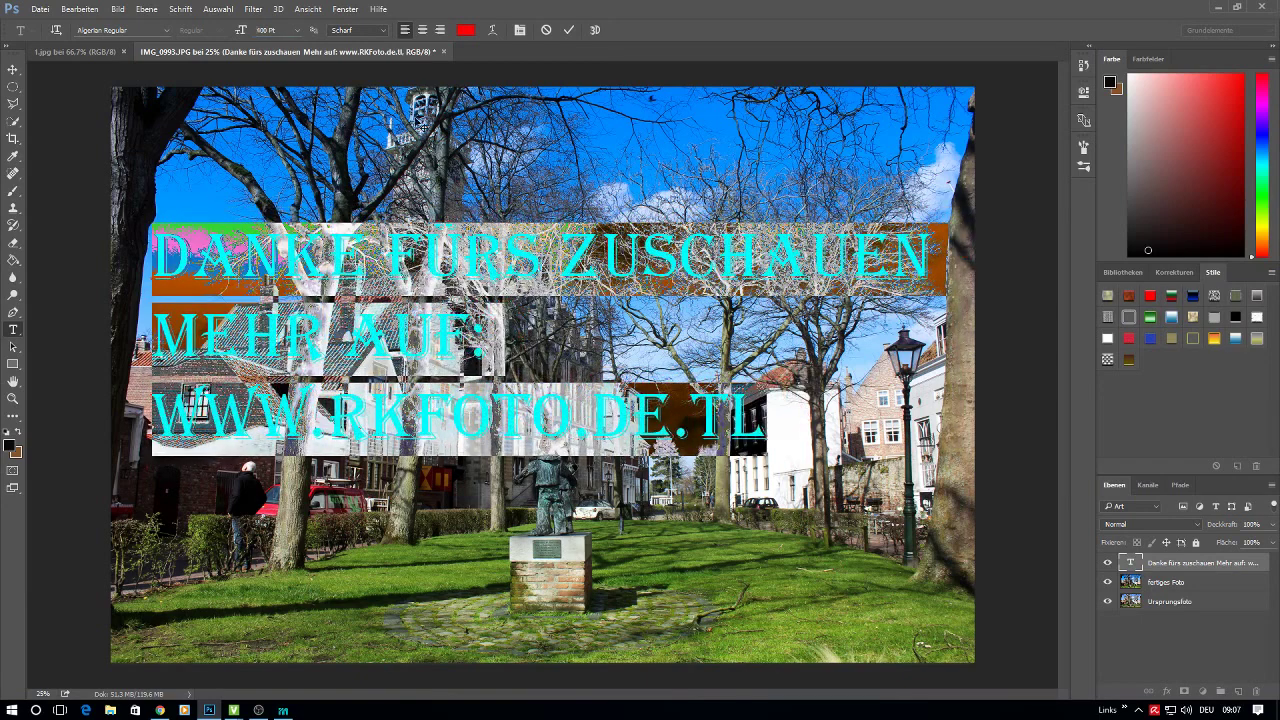
click(568, 30)
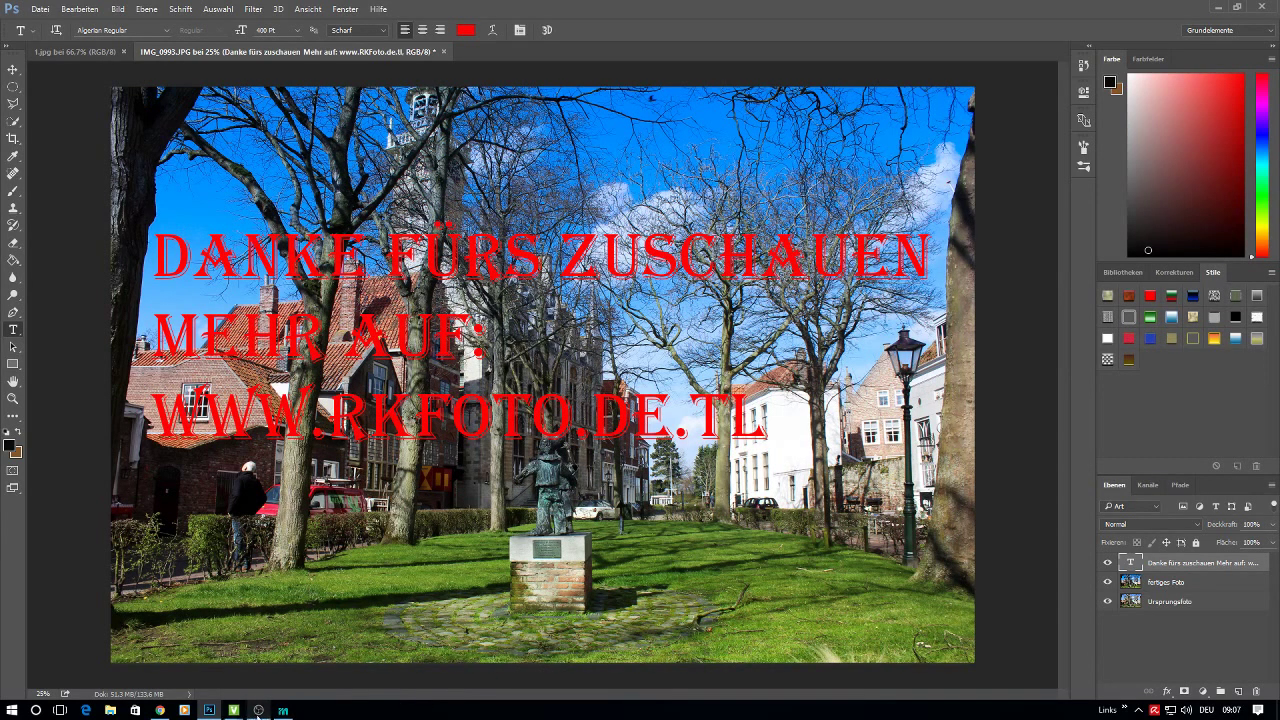
mouse_move(259, 710)
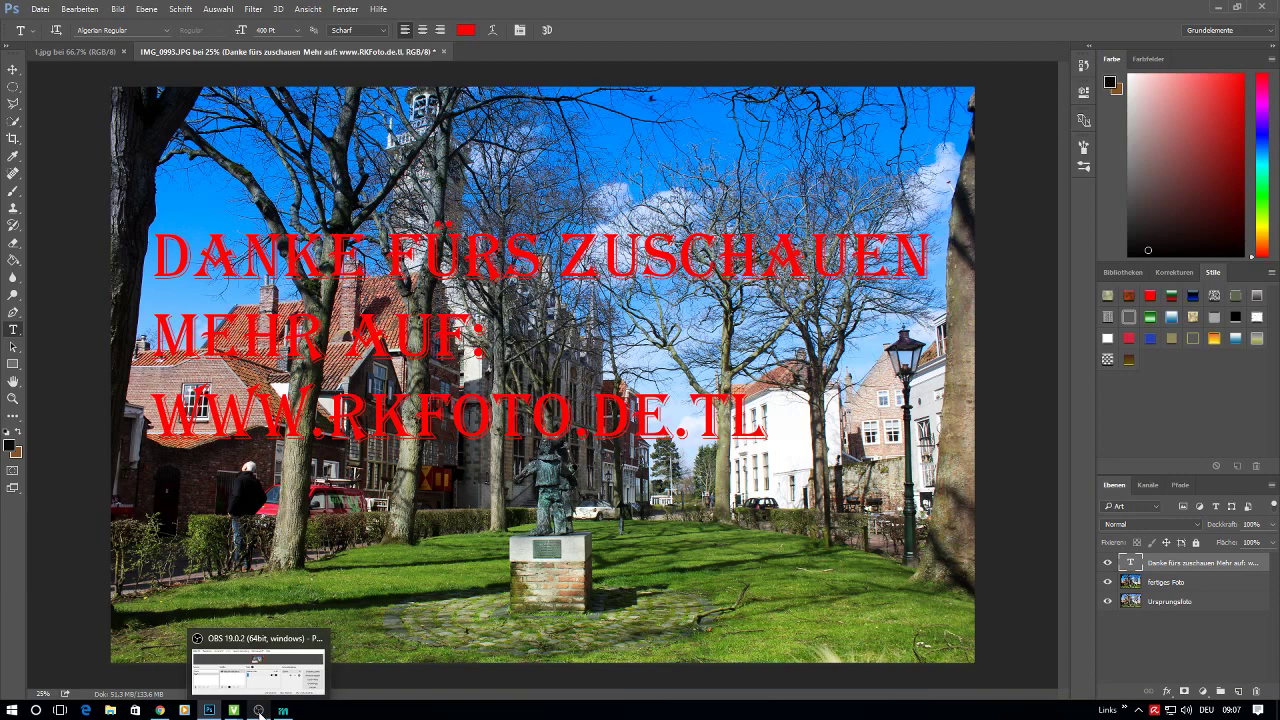
click(258, 710)
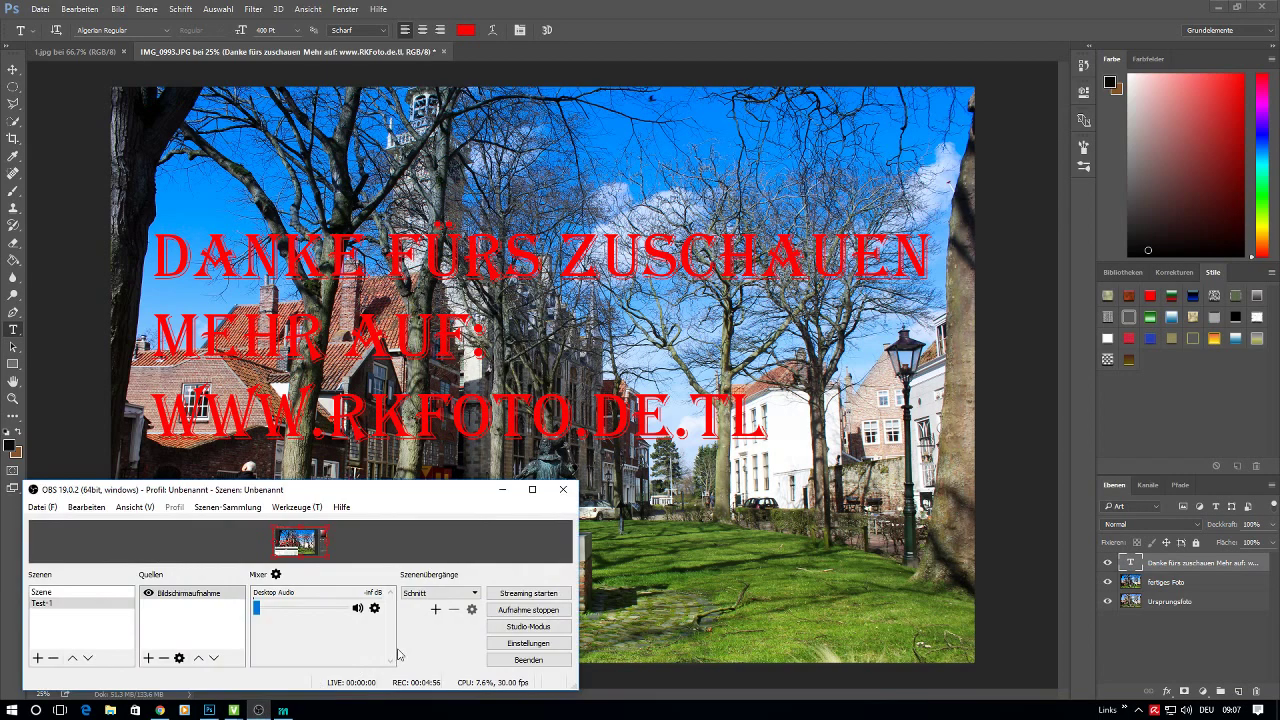